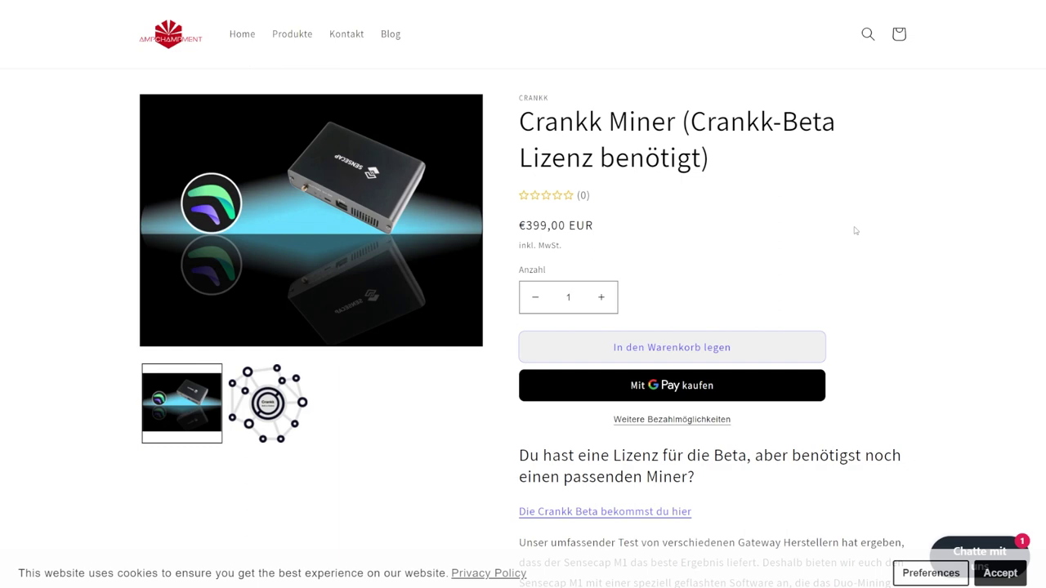
Examine the Crankk Miner product description and its included services, and the instructions for joining the Crankk BETA group
scroll(855, 231, down, 5)
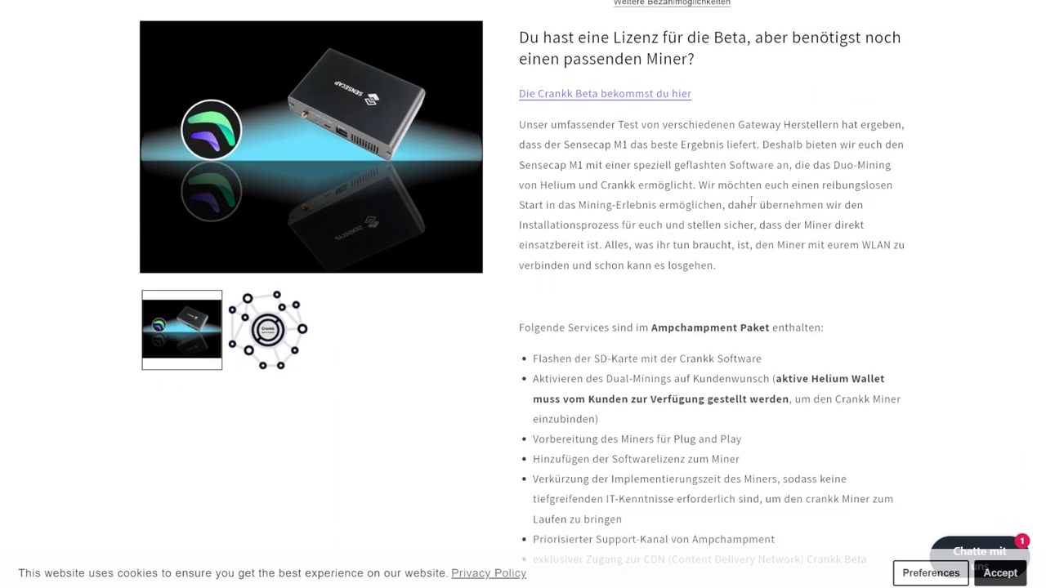
scroll(732, 206, down, 1)
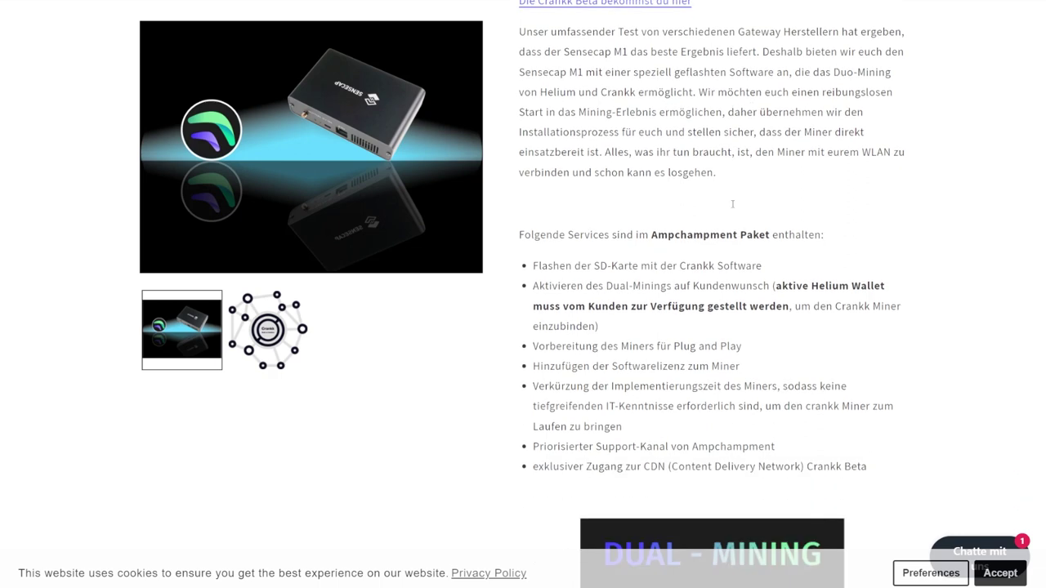
scroll(732, 205, down, 2)
scroll(731, 211, up, 3)
scroll(711, 327, up, 2)
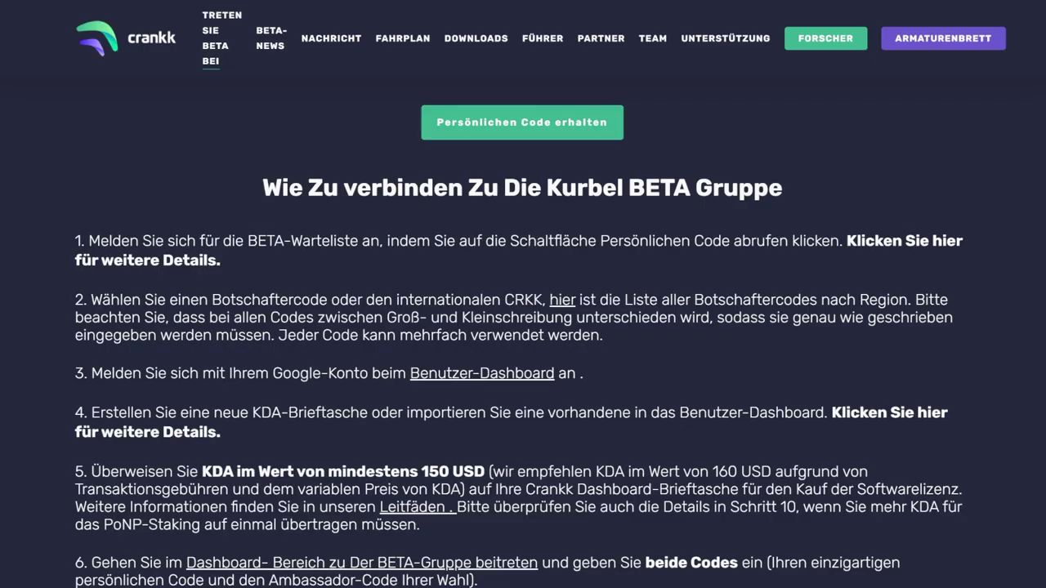
scroll(68, 282, down, 1)
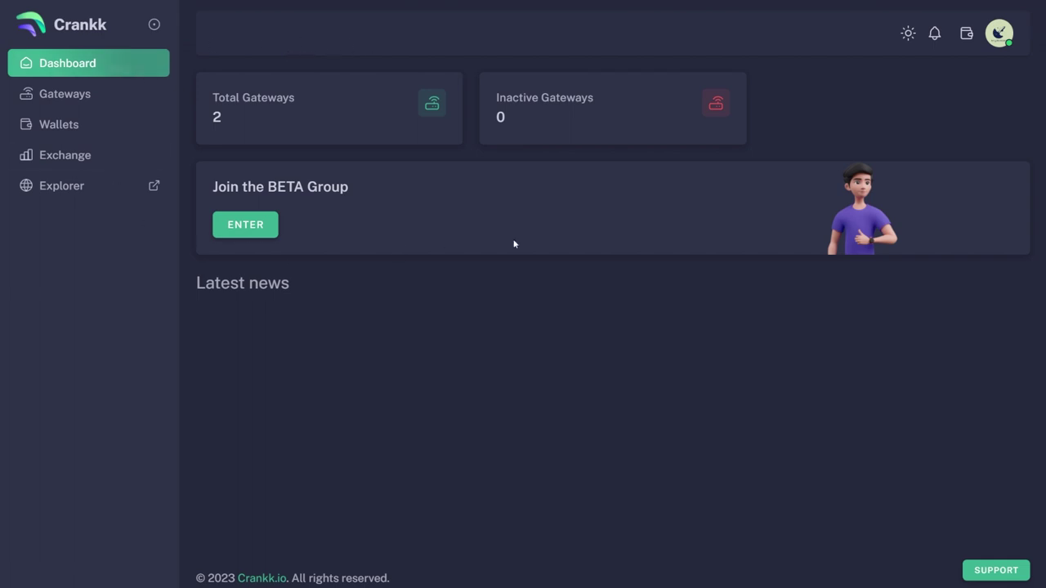
Unlock the Crankk wallet from the Crankk dashboard by entering the wallet password
click(69, 125)
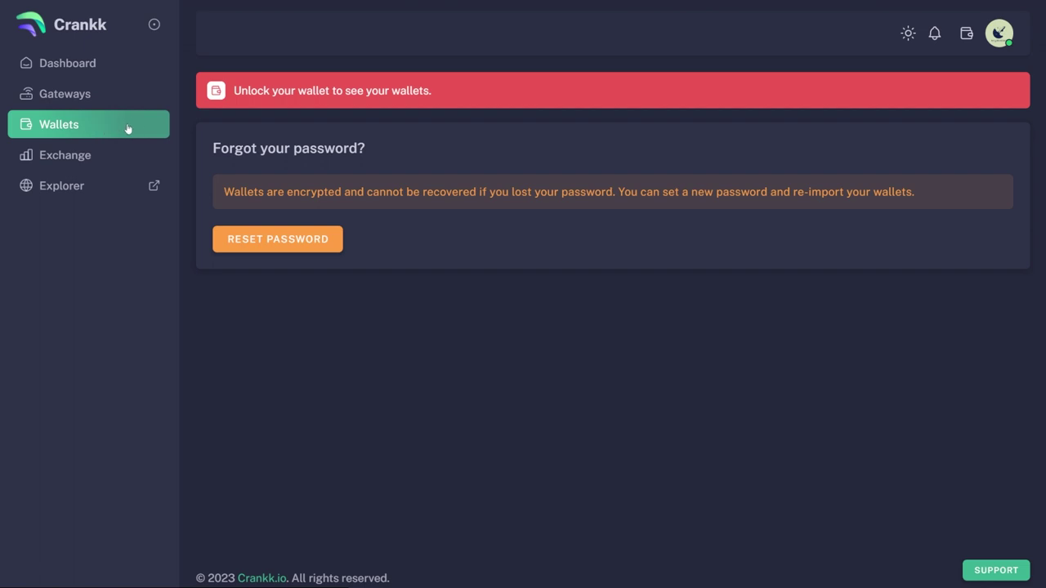
click(76, 64)
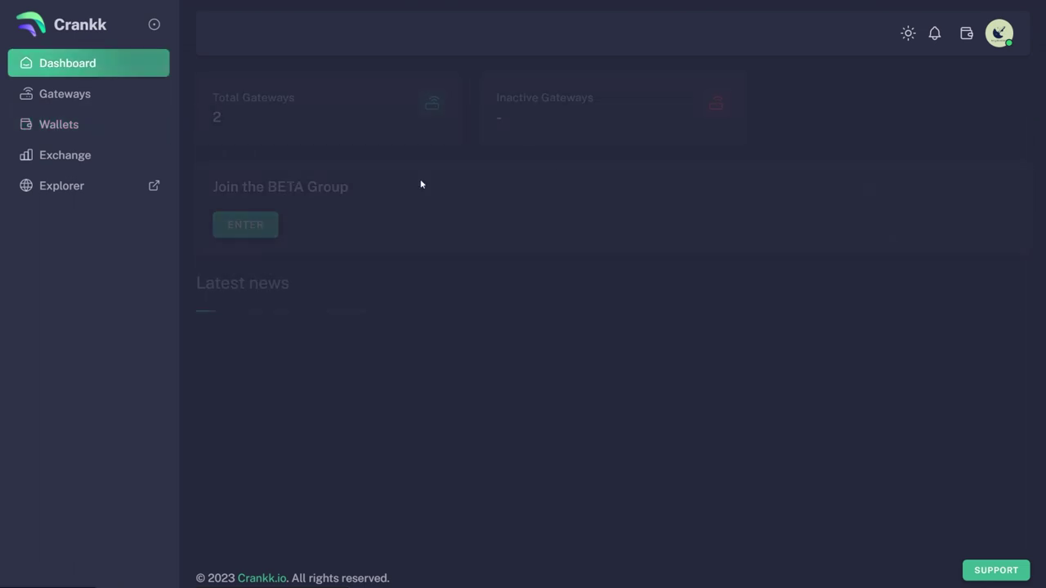
click(967, 34)
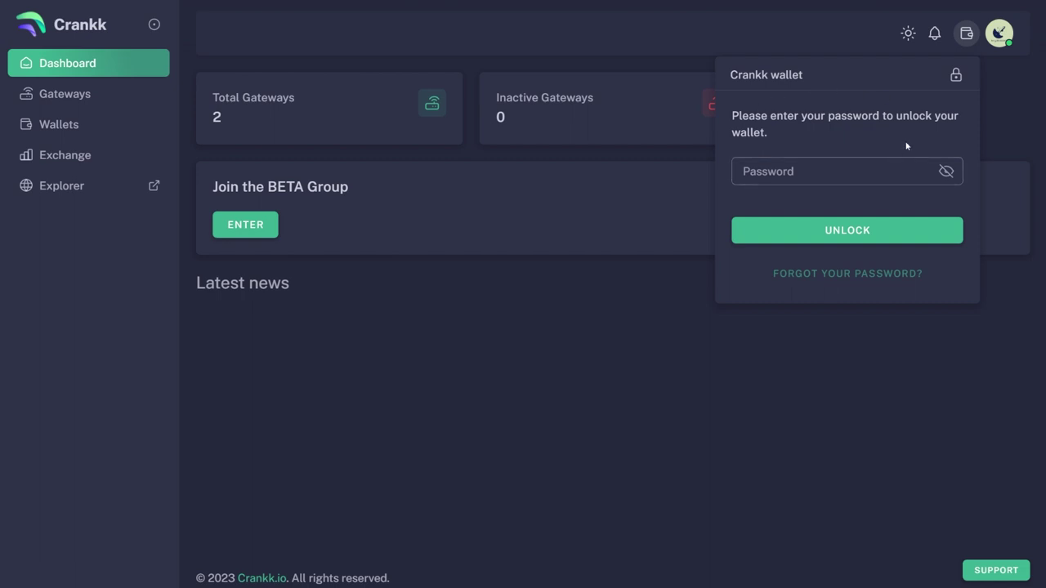
click(864, 176)
text(•••••••••)
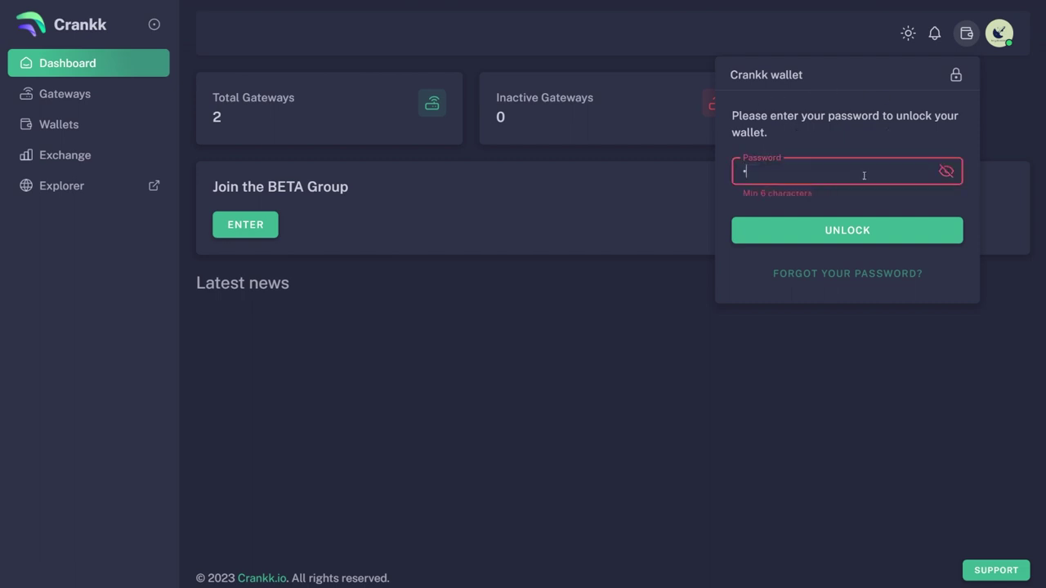
text(•)
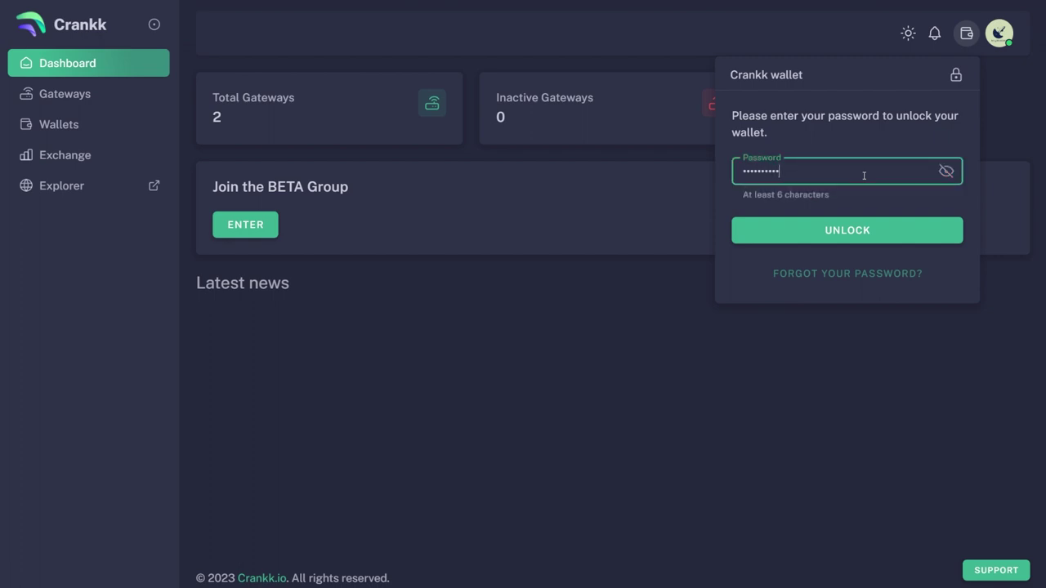
click(916, 237)
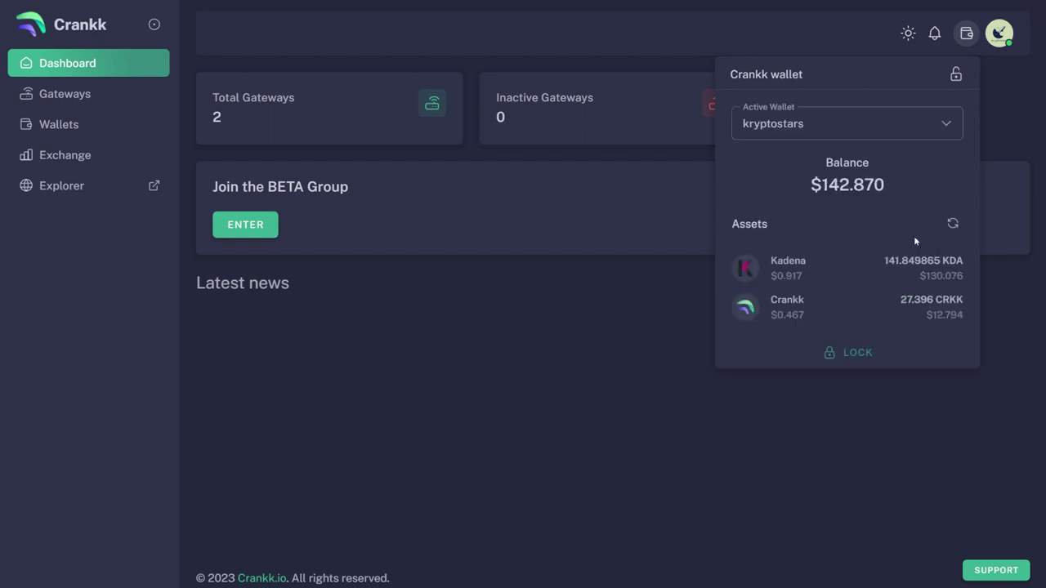
Set the active wallet to Kryptostars2 and close the wallet overview
click(894, 133)
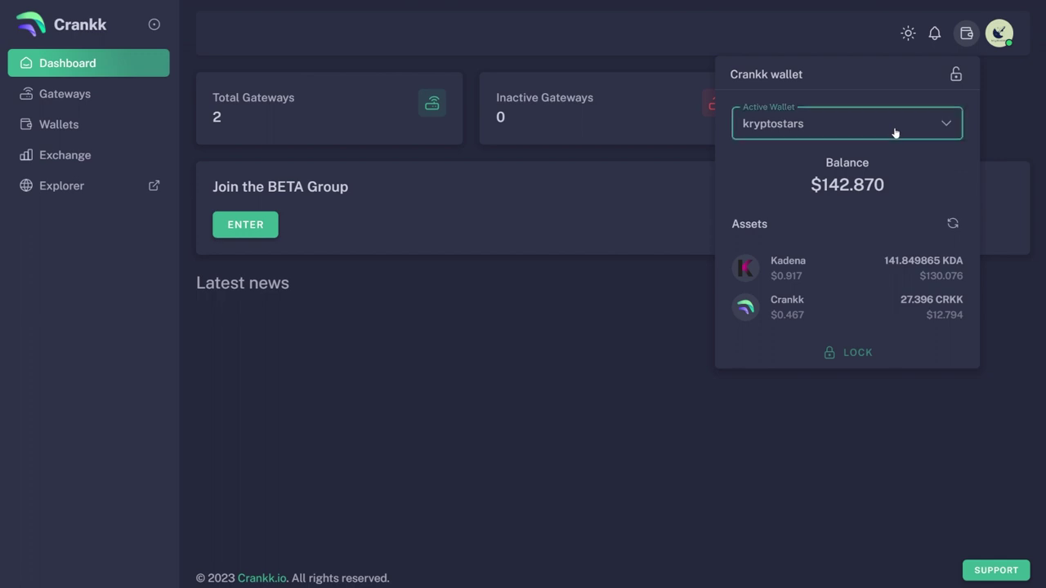
click(842, 187)
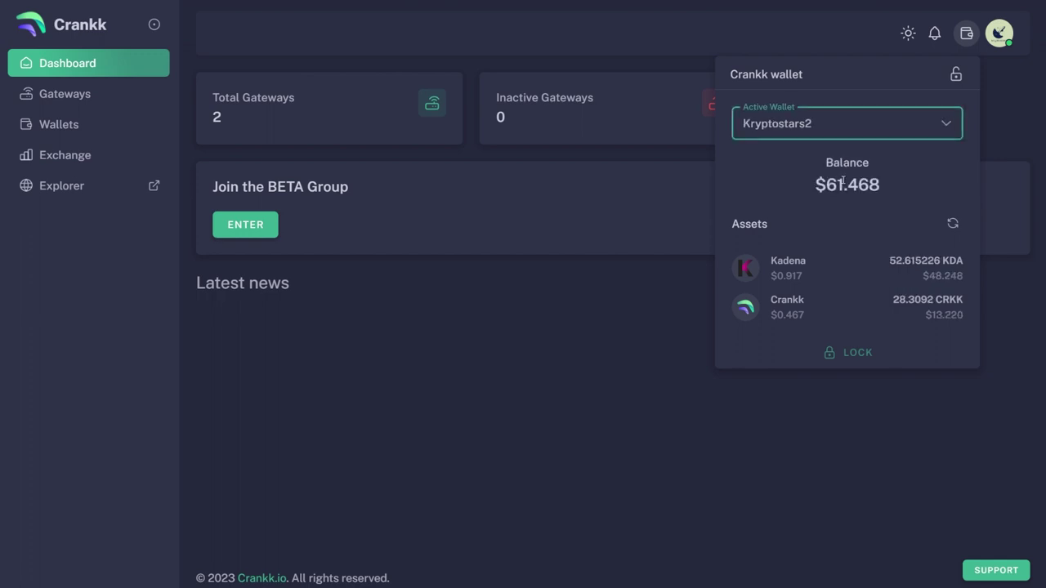
click(855, 131)
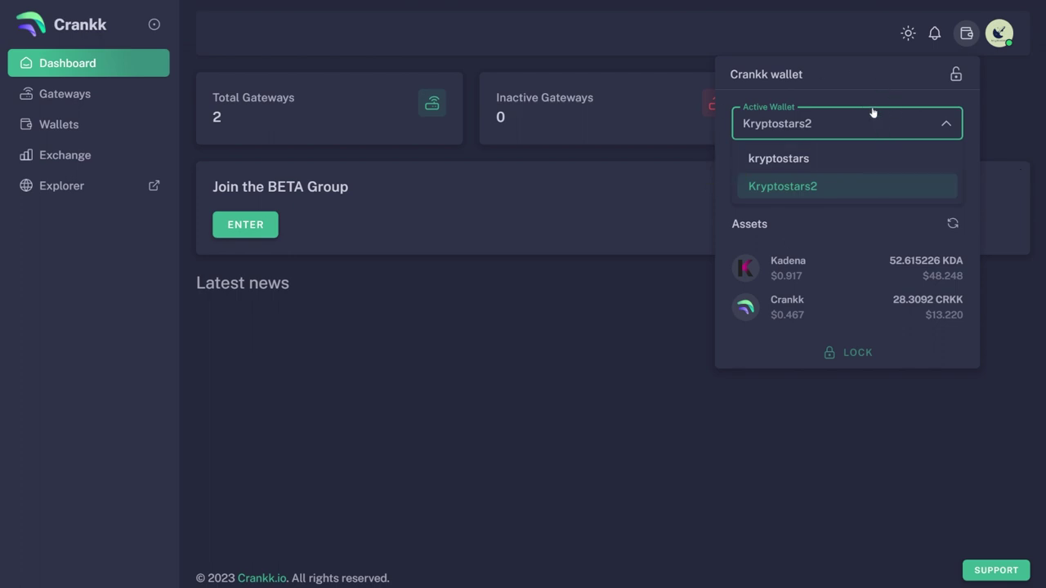
click(809, 186)
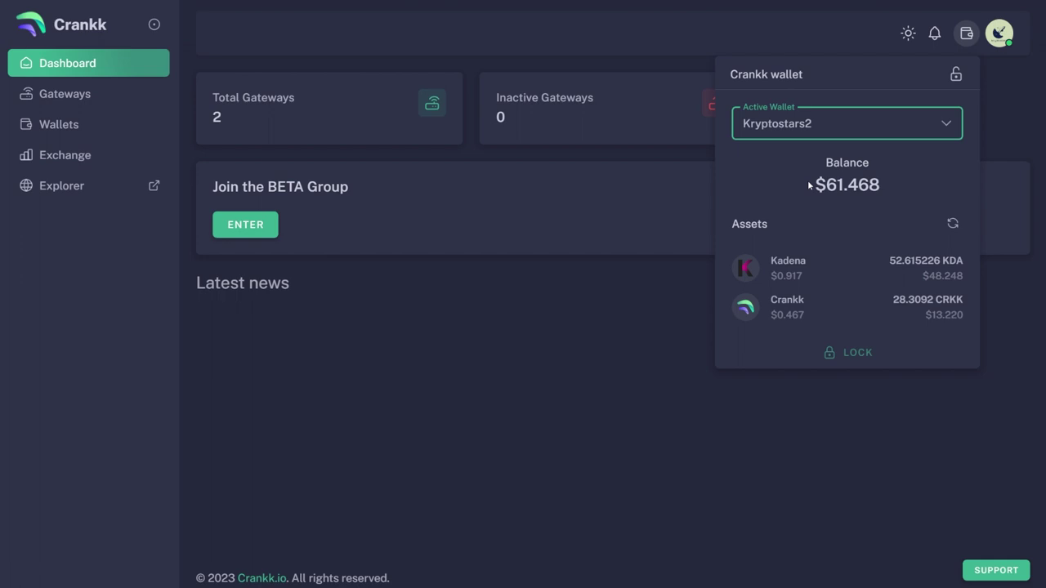
click(578, 287)
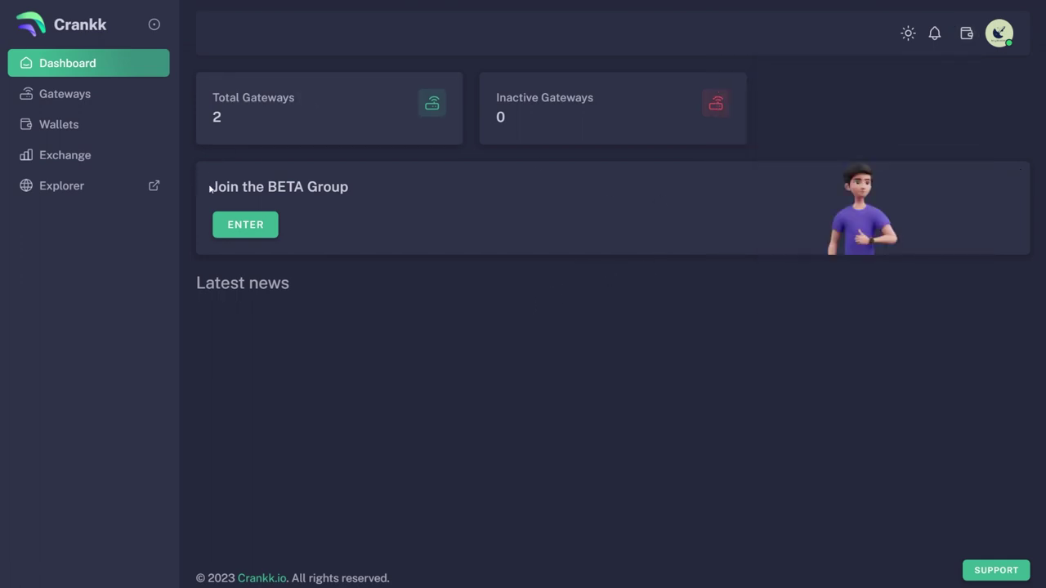
Enter the BETA group page, highlight the wallet address in the registration details, and go to the wallets section
click(228, 226)
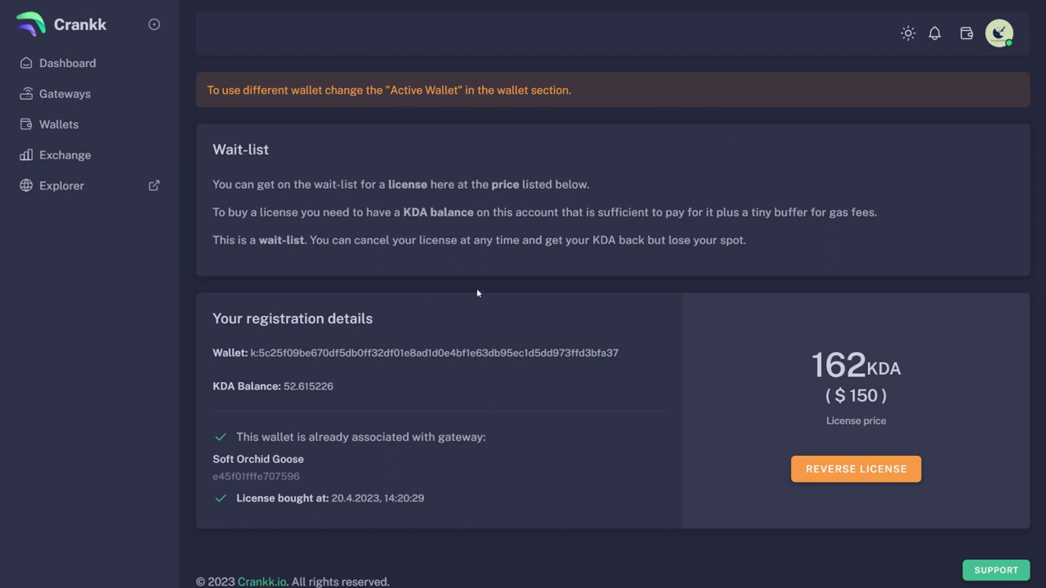
drag(249, 354, 623, 350)
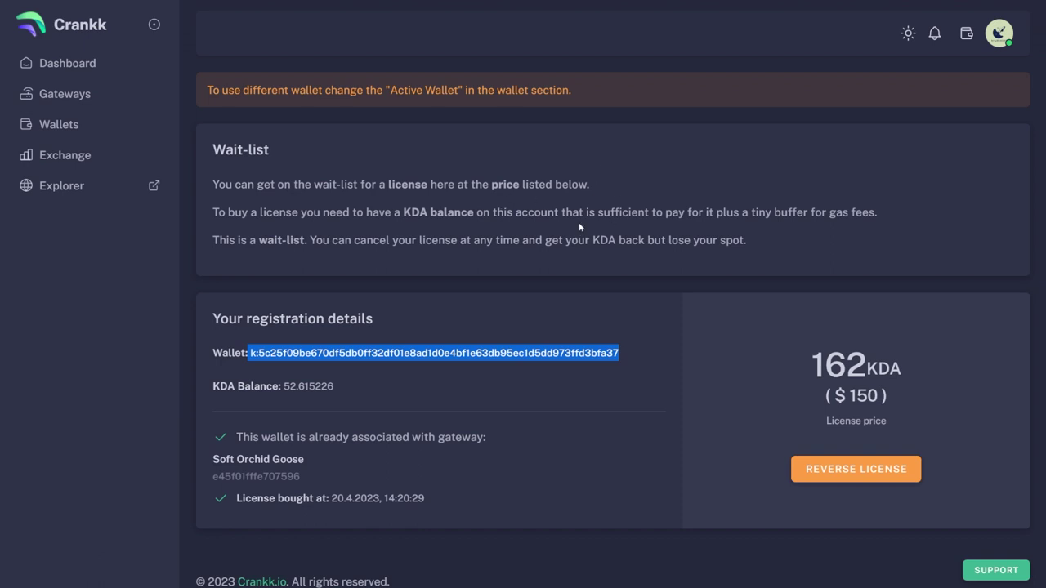
click(59, 124)
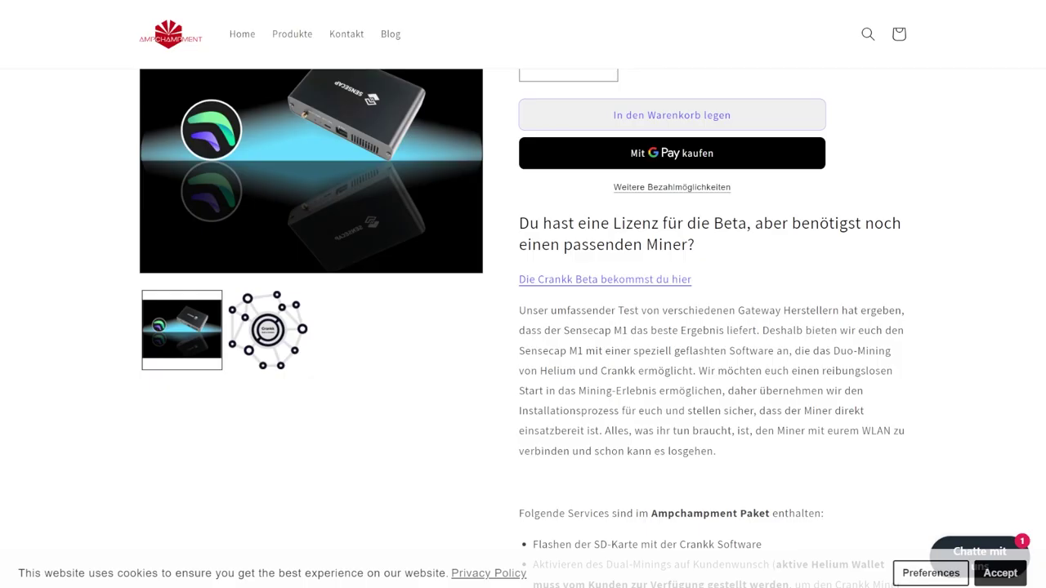
Review the Crankk Miner shop page, including its purchase options, licence requirement and Ampchampment package services
scroll(658, 337, up, 1)
scroll(659, 337, up, 3)
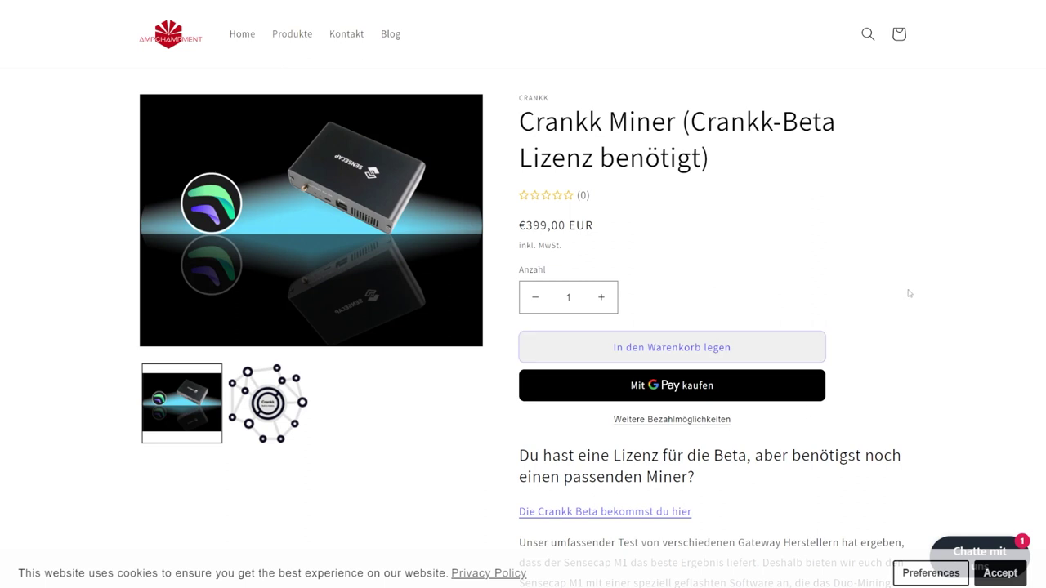
scroll(909, 293, down, 2)
scroll(909, 293, down, 5)
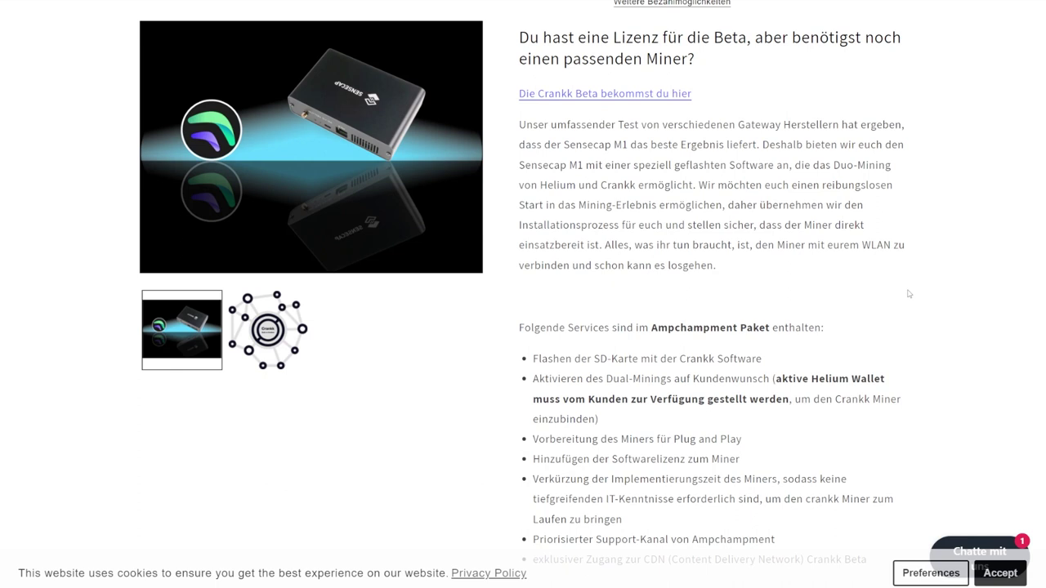
scroll(755, 273, up, 4)
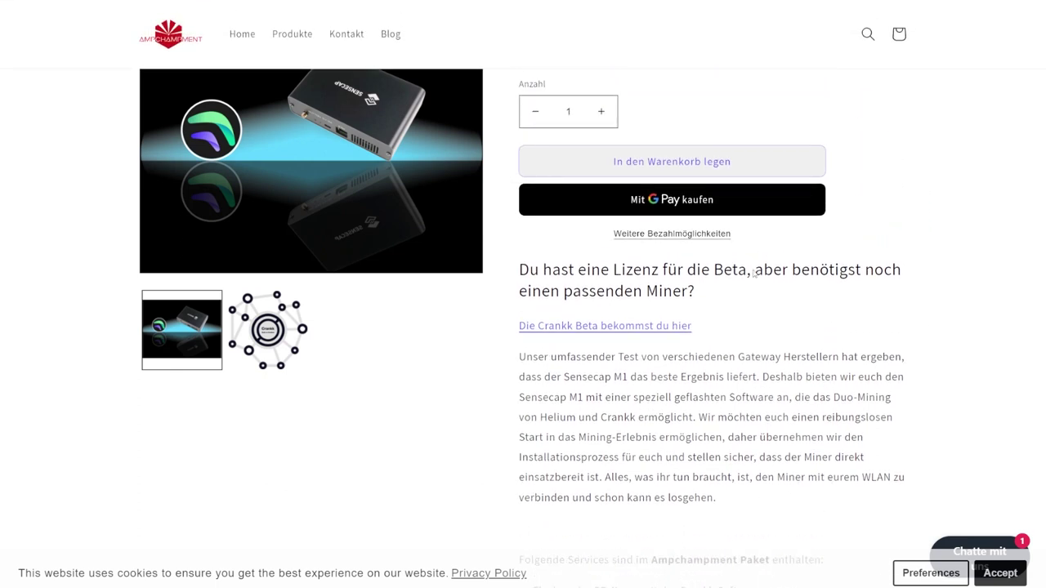
scroll(754, 273, up, 2)
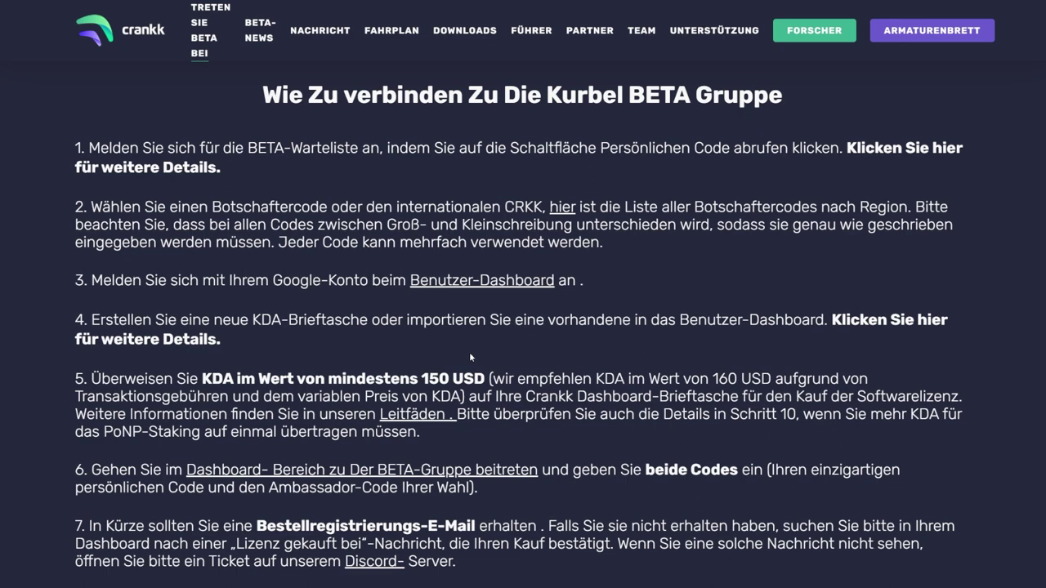
Read through the numbered instructions for joining the BETA group on the Crankk website
scroll(565, 369, down, 1)
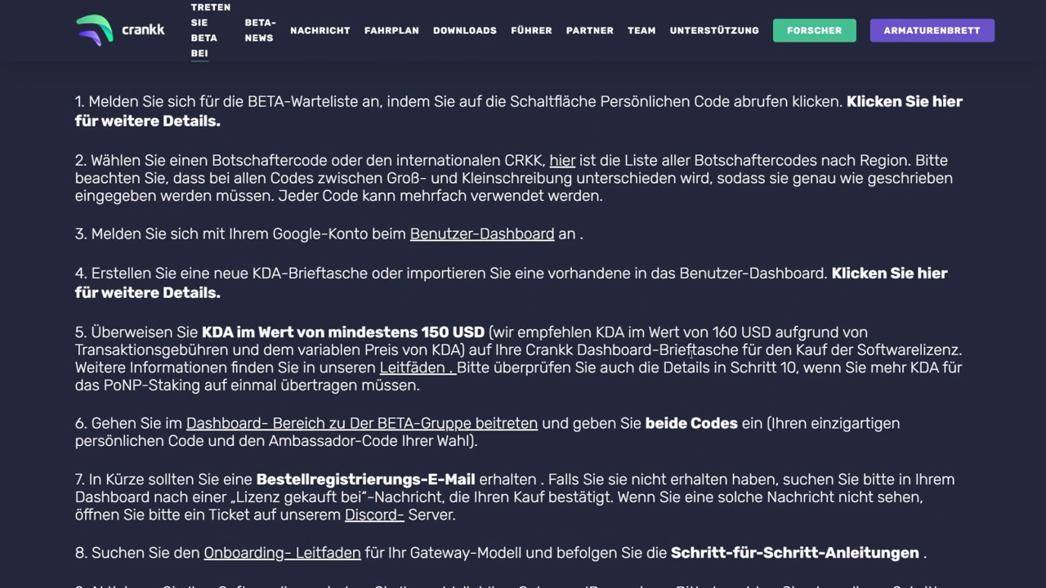
scroll(692, 351, down, 1)
scroll(497, 324, down, 2)
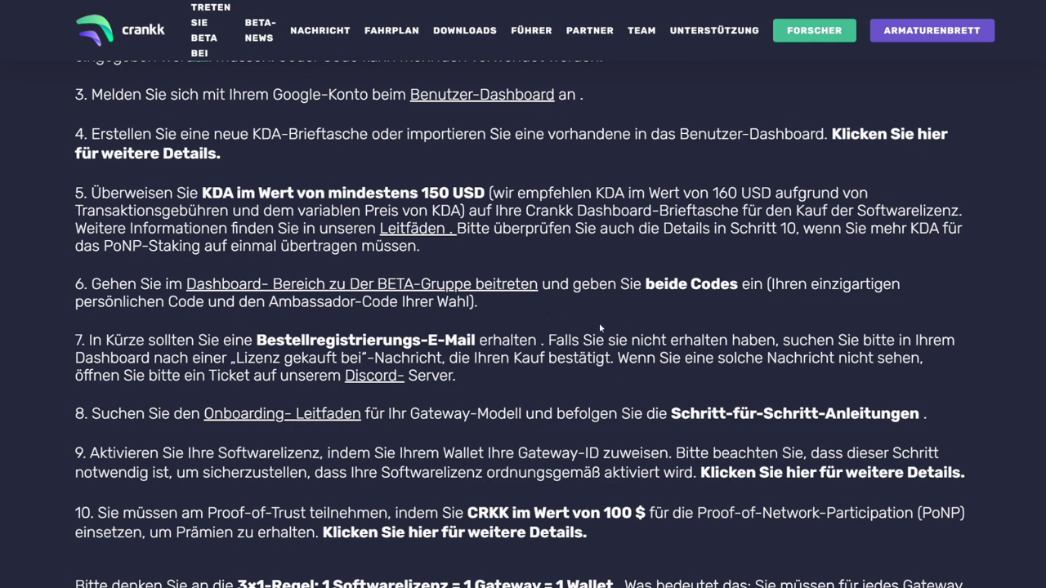
scroll(599, 323, down, 1)
scroll(600, 325, up, 4)
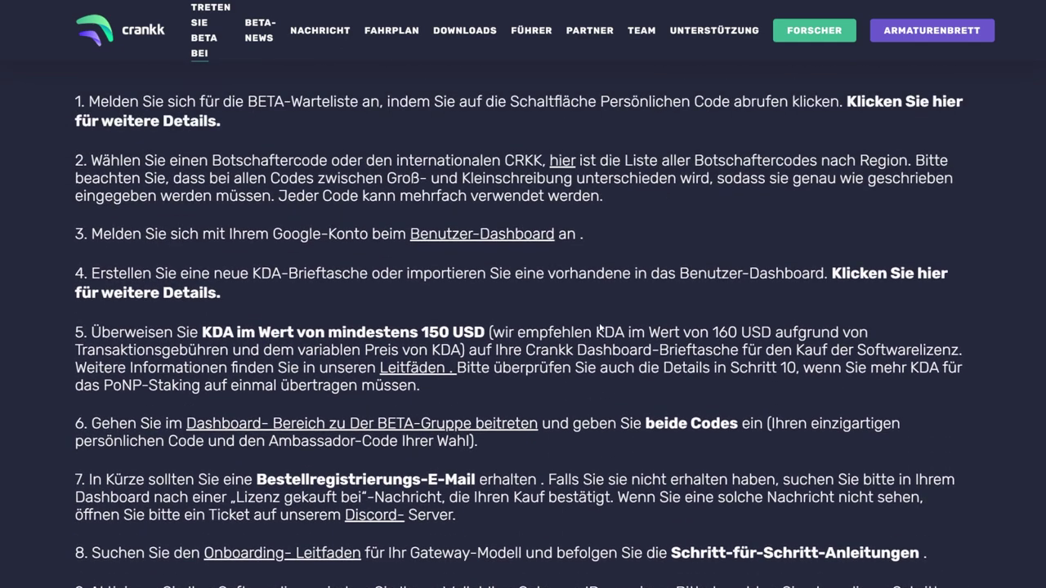
scroll(601, 328, up, 3)
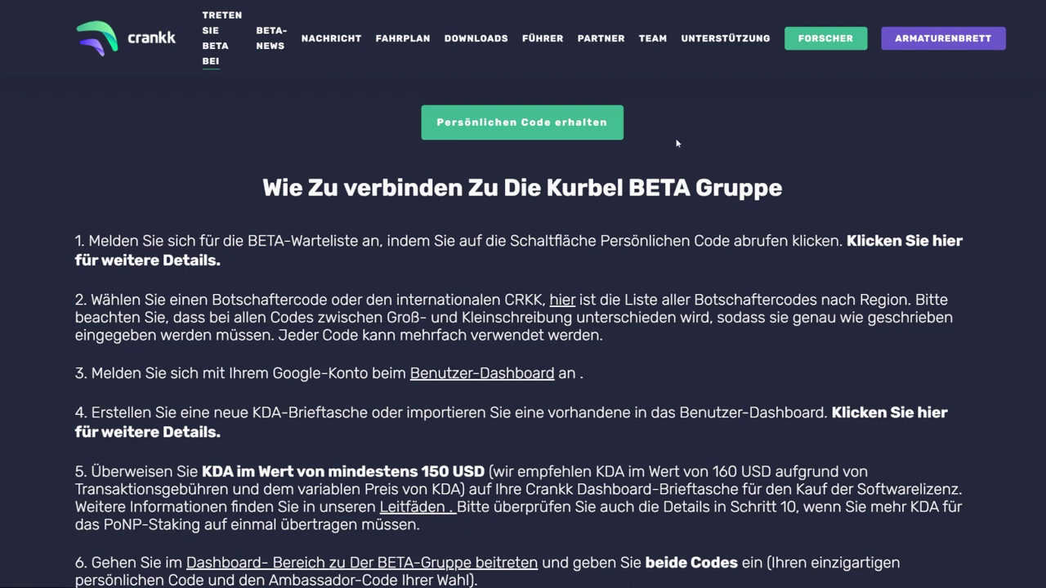
View the Crankk support page and open the project roadmap
click(732, 41)
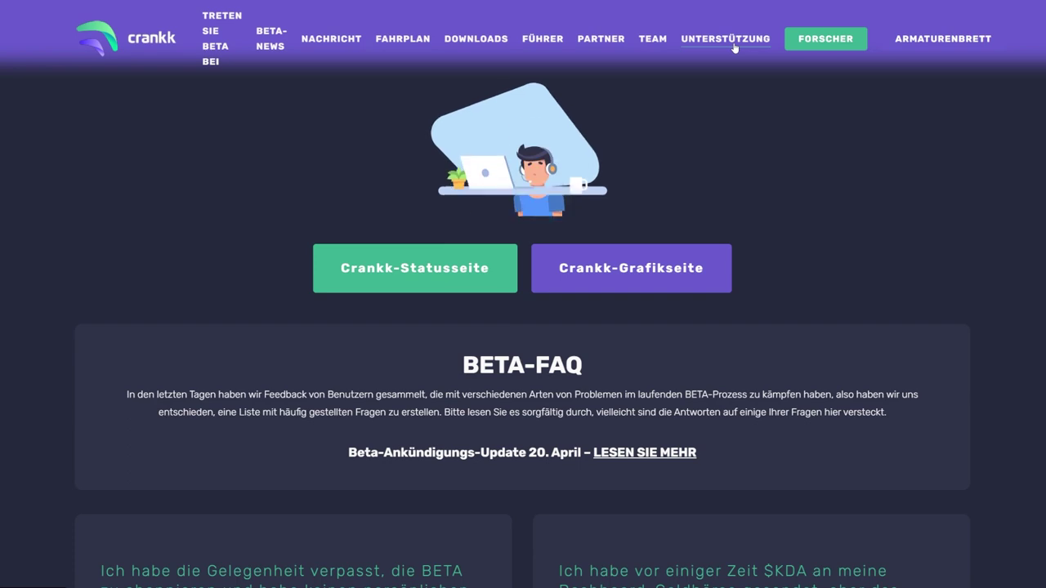
scroll(241, 205, down, 3)
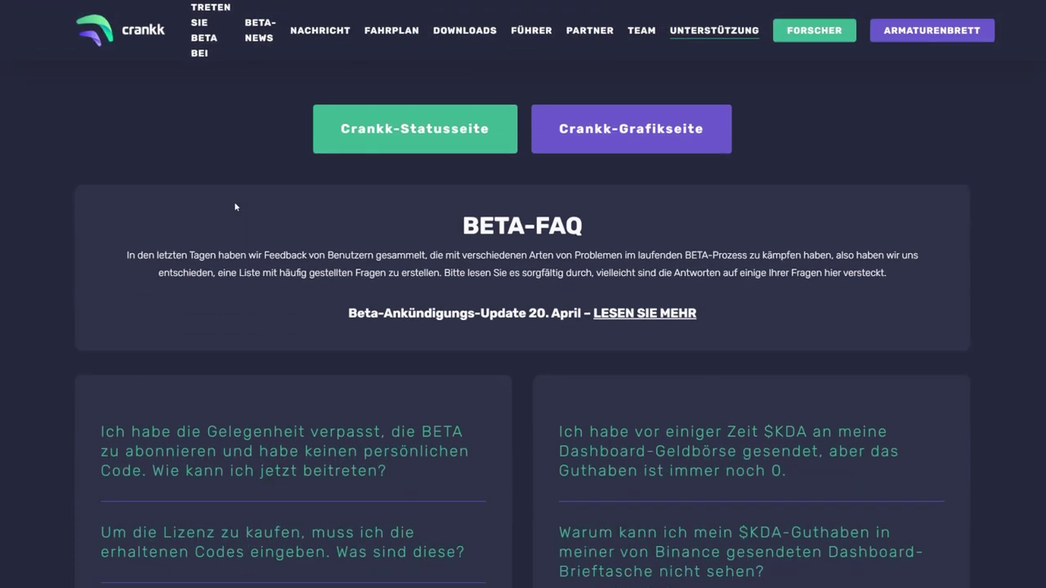
scroll(234, 206, up, 3)
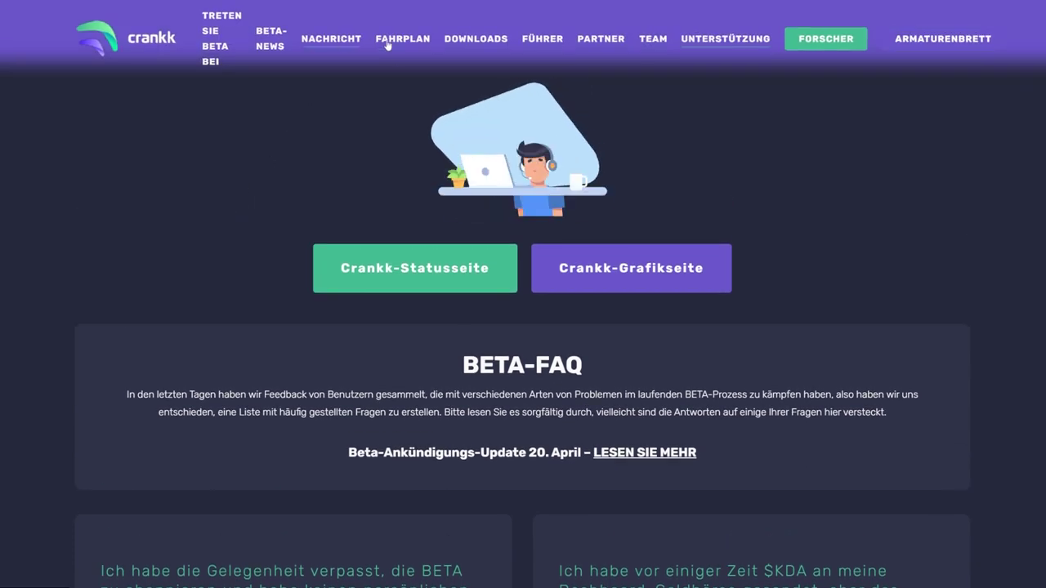
click(388, 42)
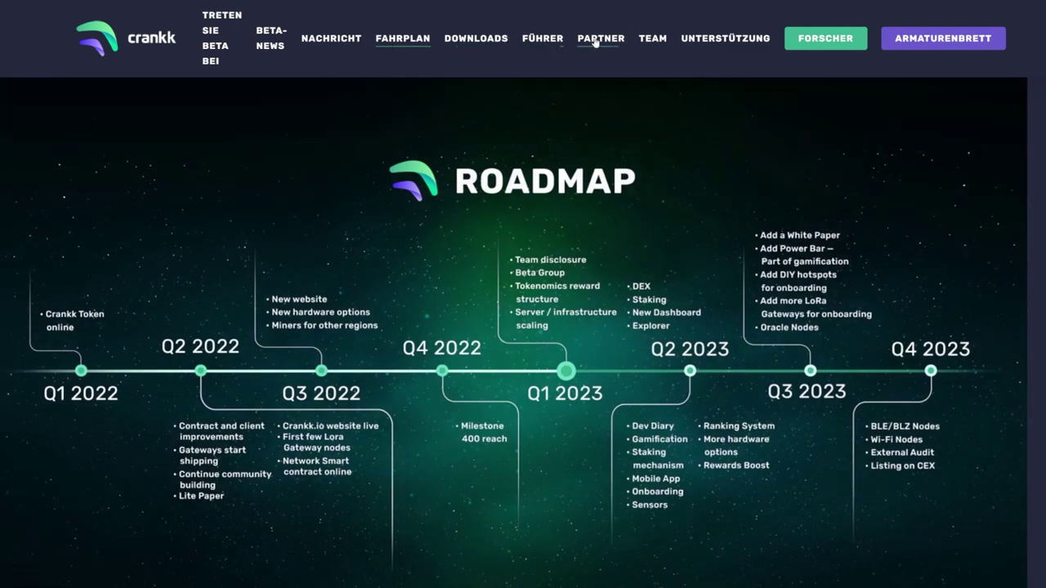
Return to the support page and browse the BETA-FAQ questions about codes, licences and wallets
click(712, 41)
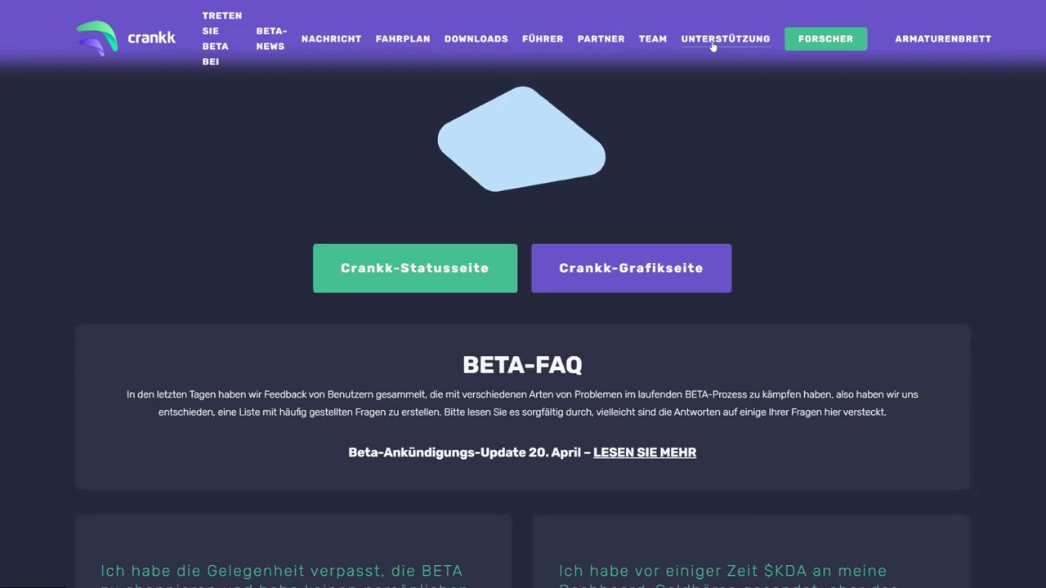
scroll(273, 155, down, 1)
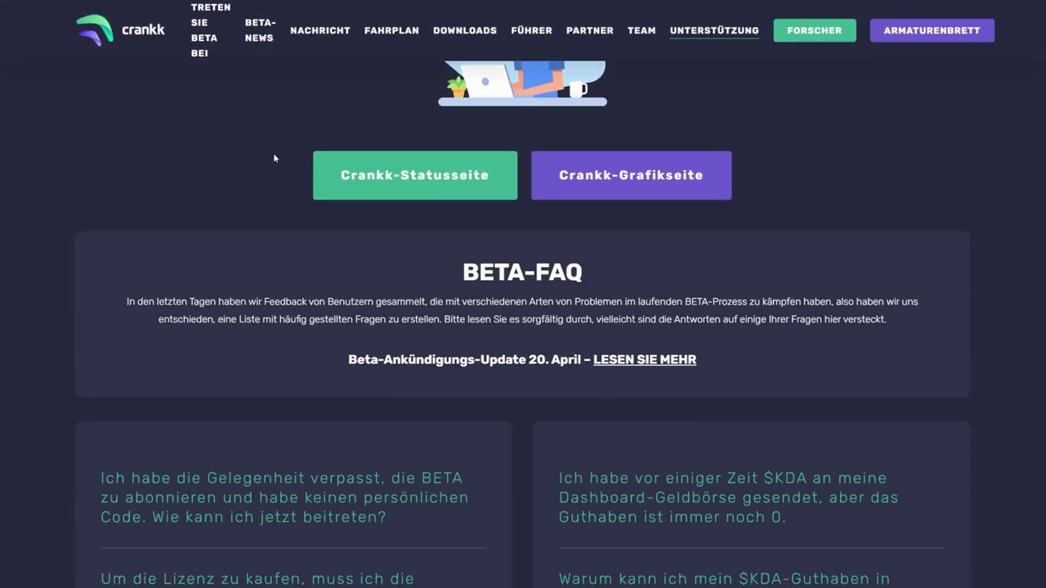
scroll(270, 184, down, 1)
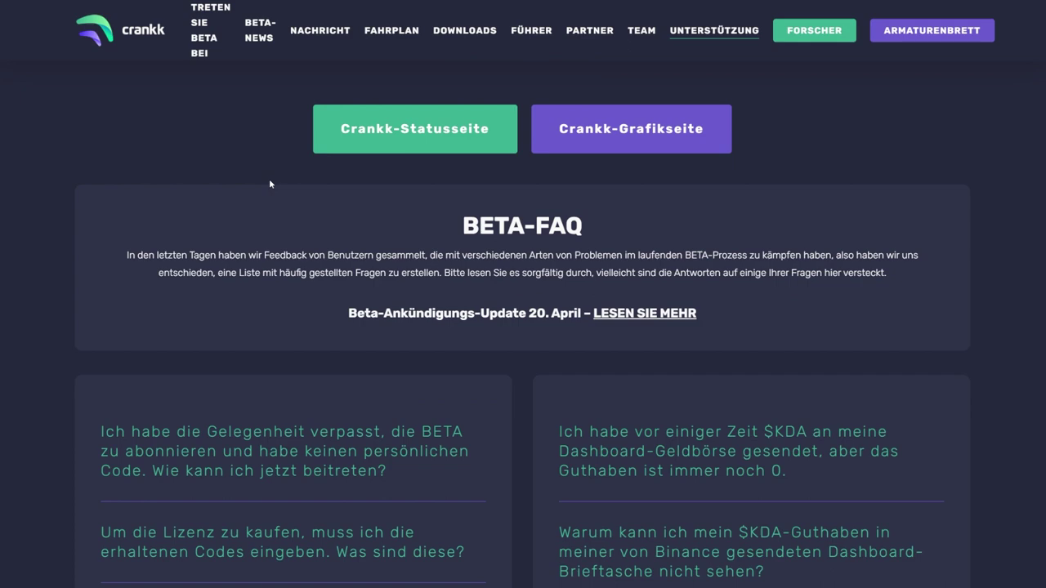
scroll(270, 184, up, 2)
scroll(270, 184, down, 6)
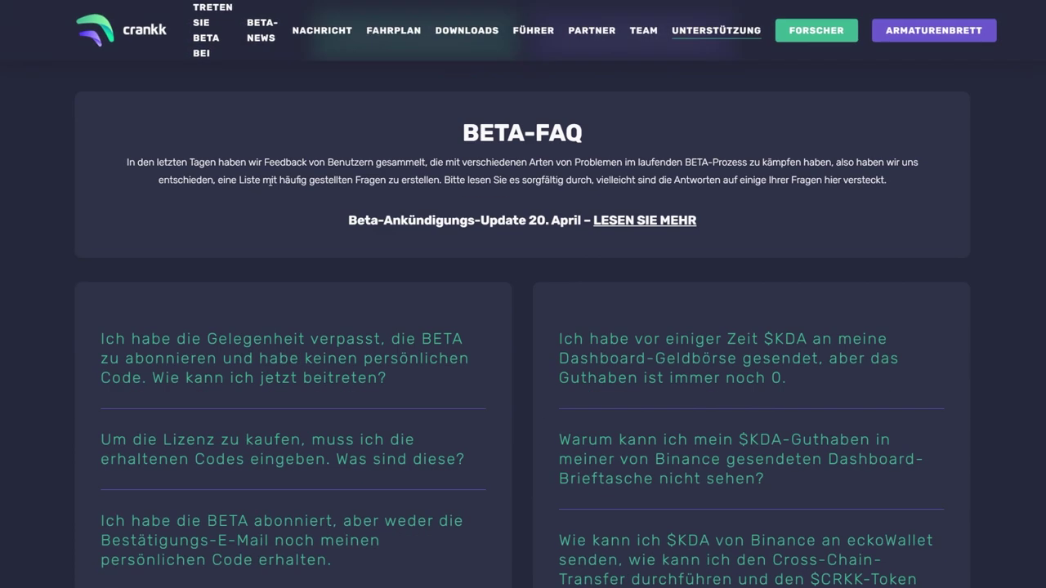
scroll(271, 183, down, 3)
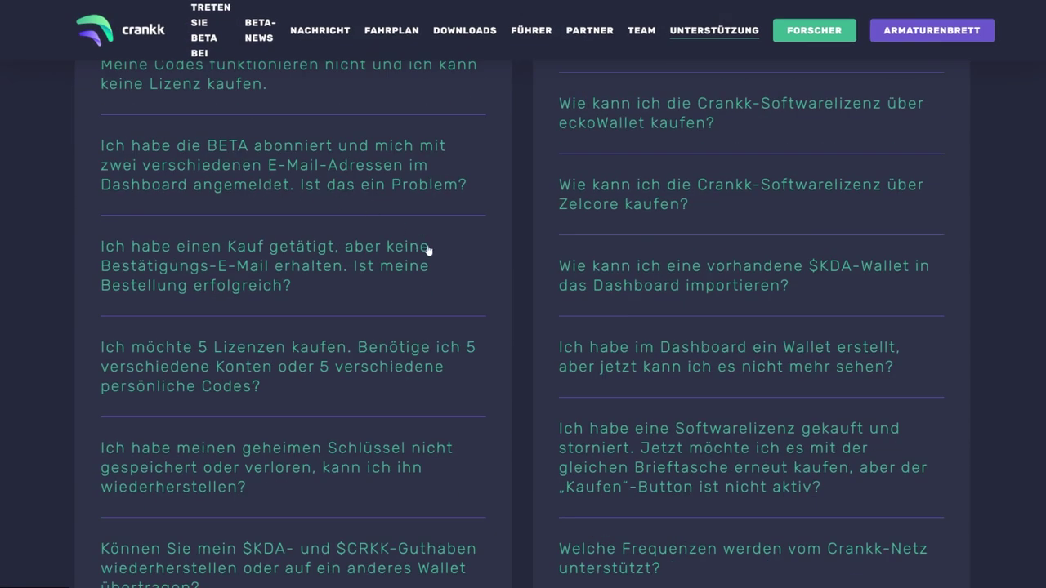
Read the remaining support FAQ sections and expand the answer on how to join the Crankk network
scroll(473, 249, down, 3)
scroll(469, 255, down, 3)
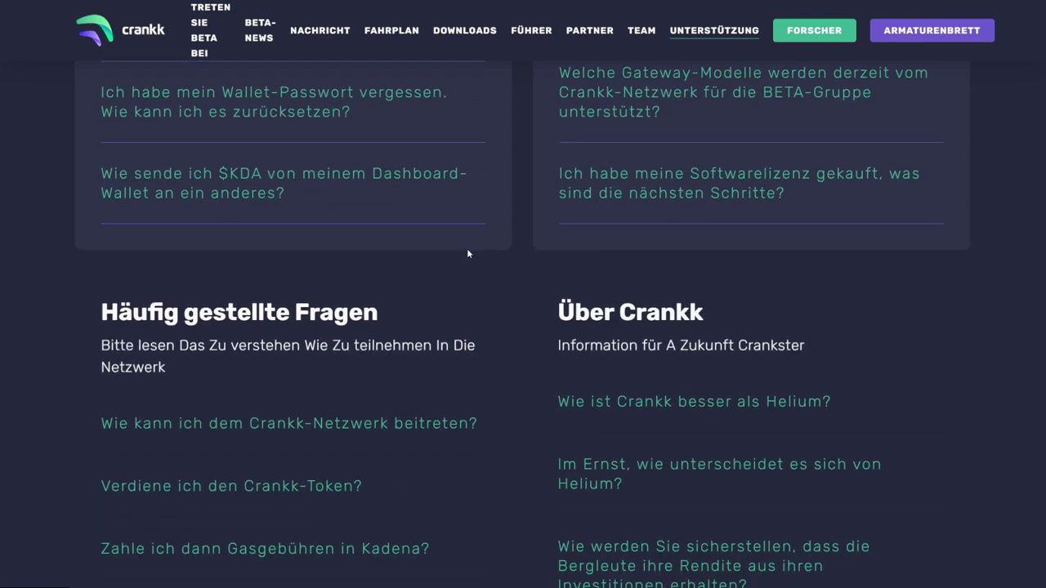
scroll(469, 254, down, 1)
scroll(476, 205, down, 1)
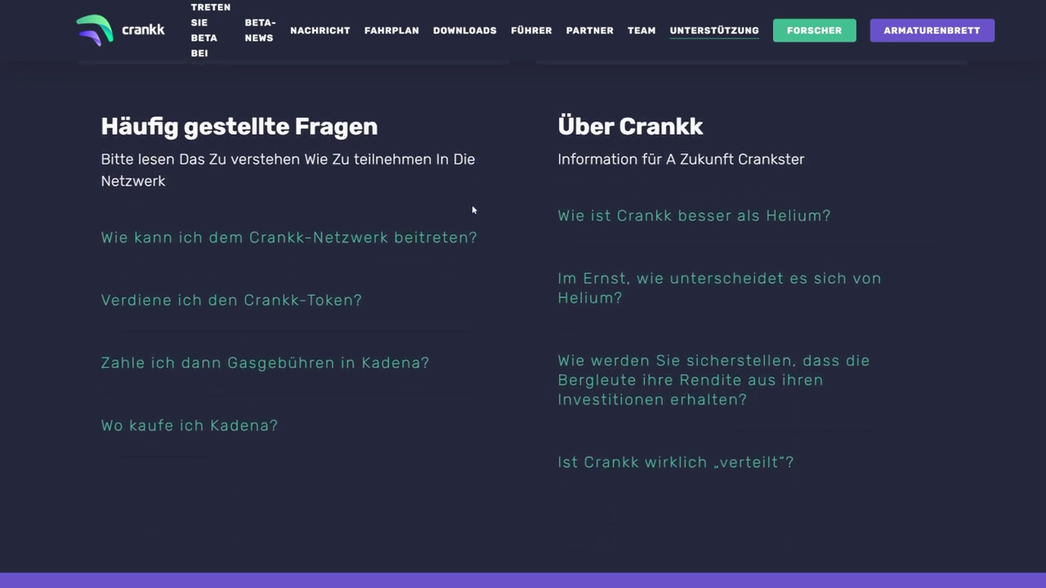
click(393, 243)
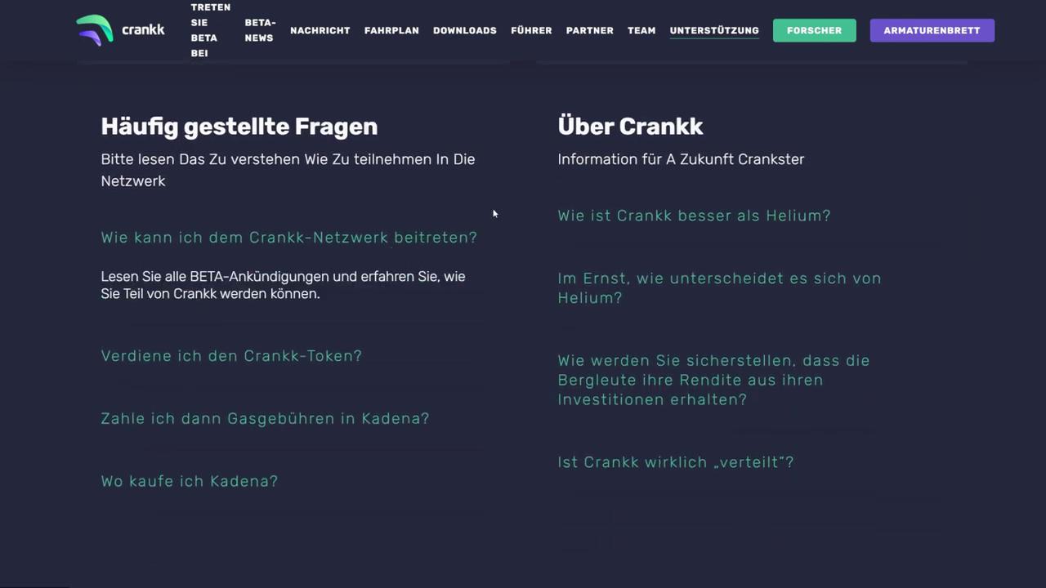
scroll(506, 224, down, 2)
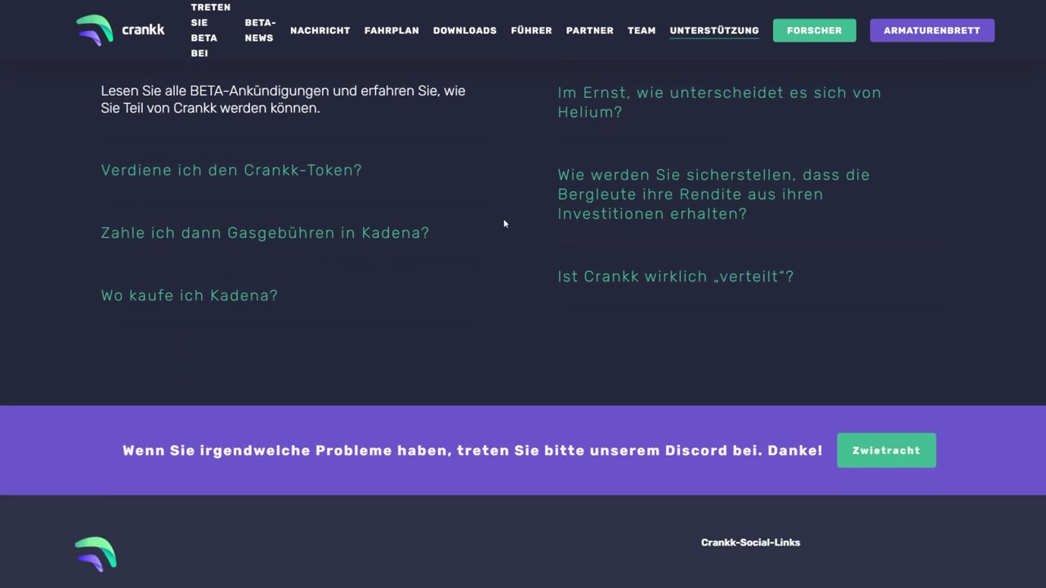
scroll(505, 223, down, 3)
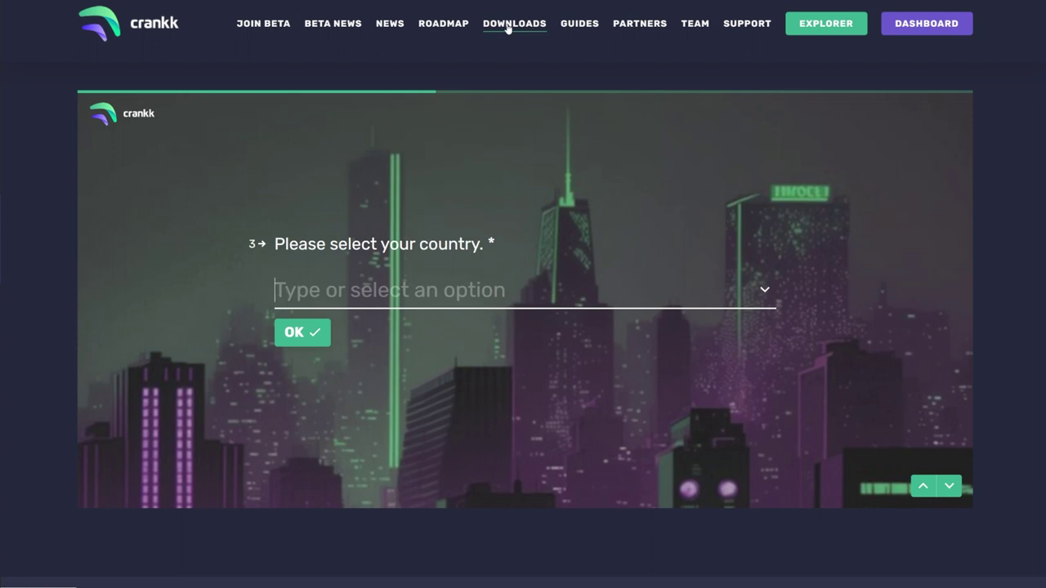
Open the Crankk Downloads page from the homepage and review the Crankk IMG and Crankk Nebra IMG files
click(579, 26)
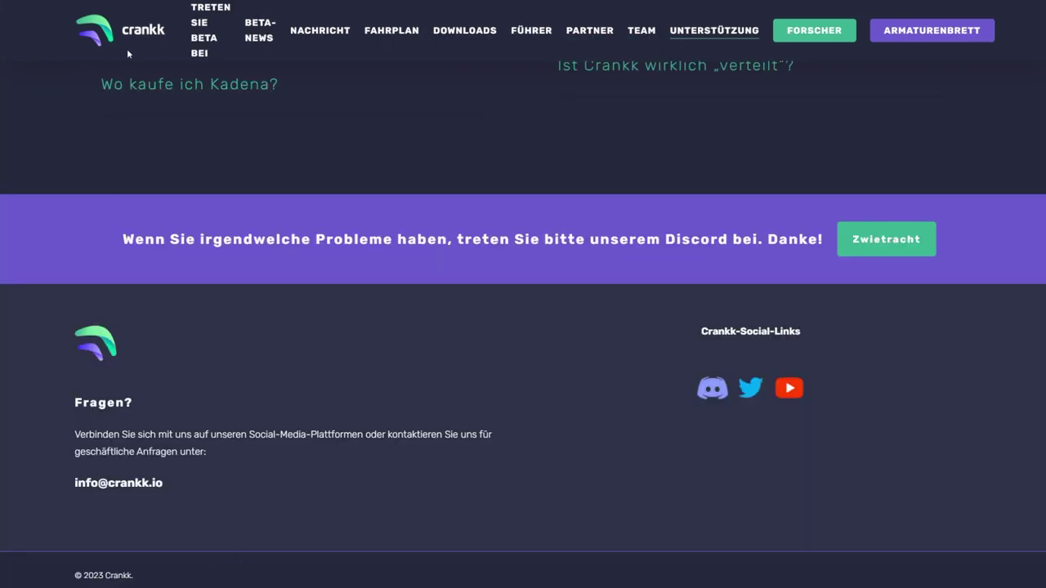
click(128, 51)
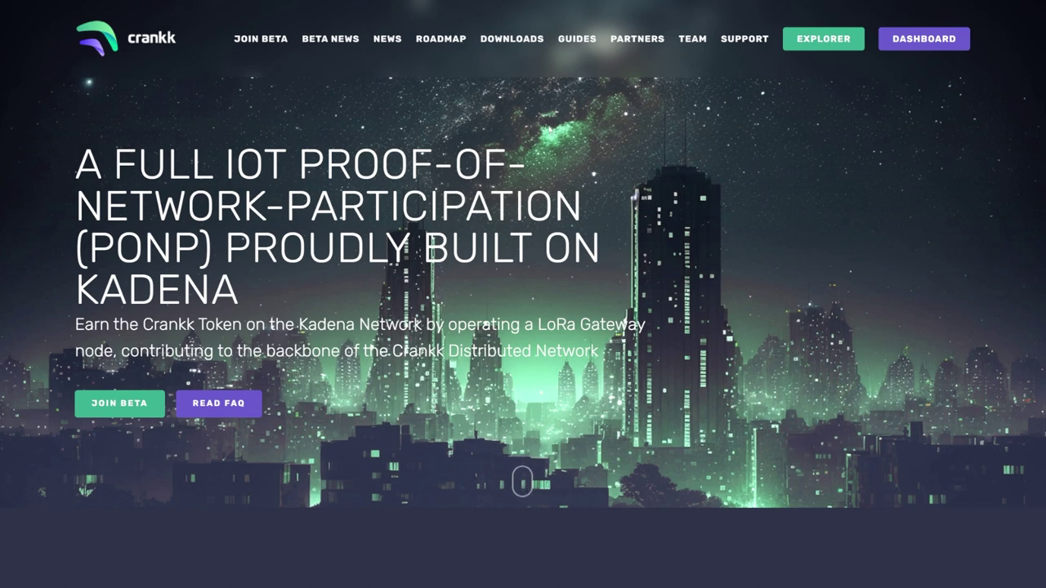
click(535, 39)
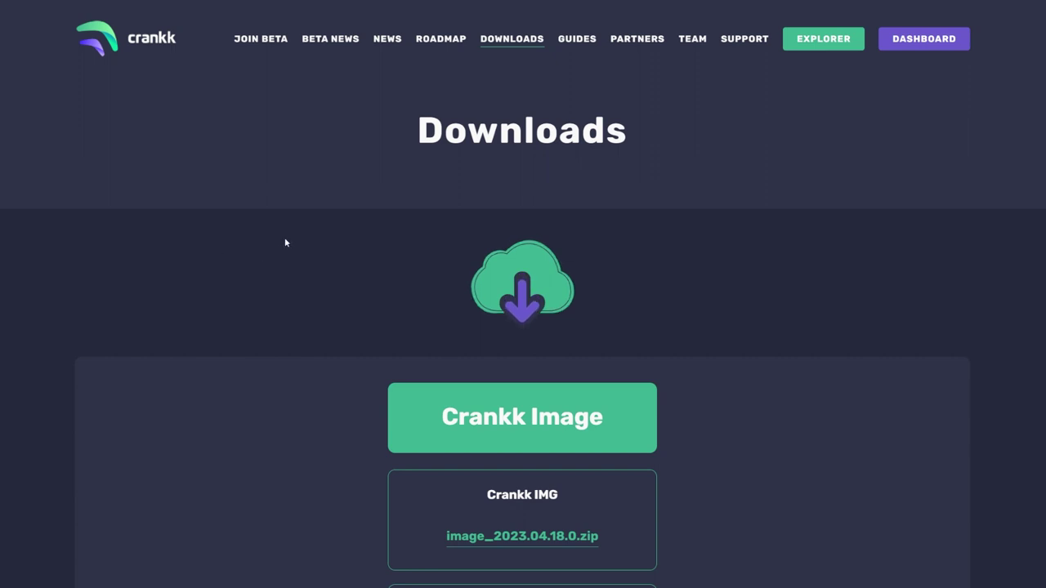
scroll(279, 232, down, 1)
scroll(277, 229, down, 1)
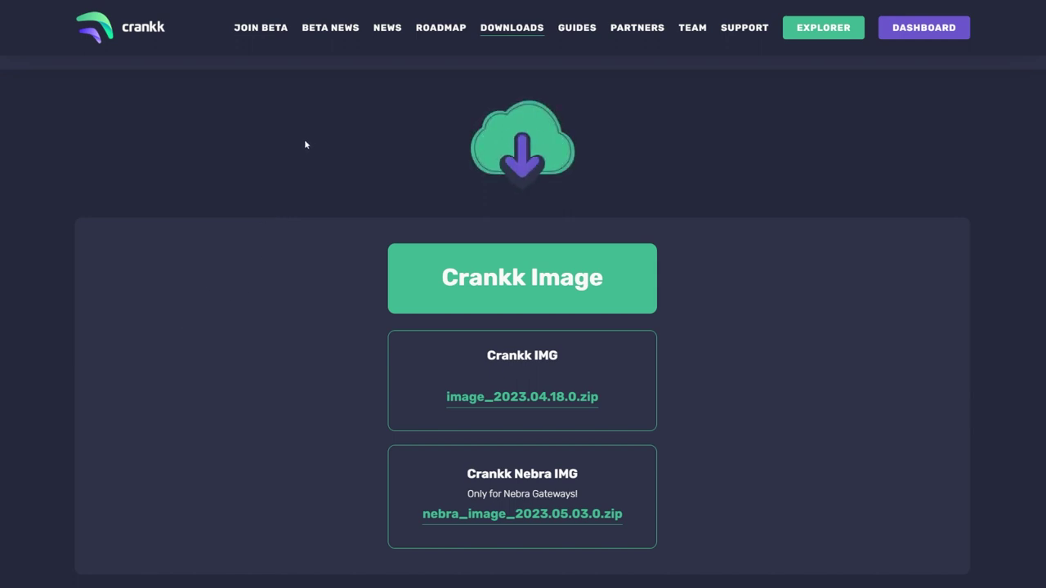
scroll(327, 200, down, 1)
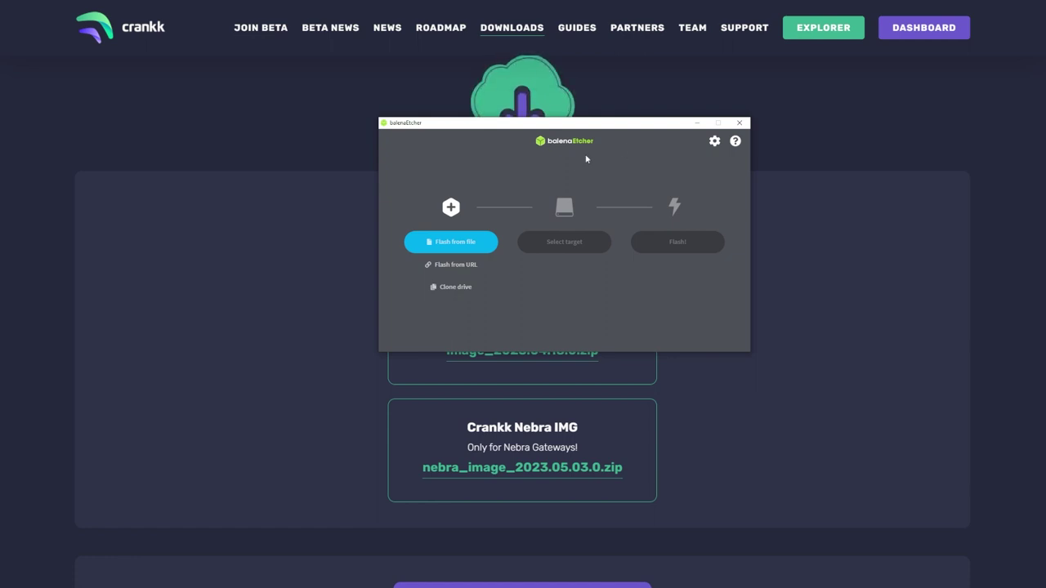
Close the balenaEtcher window and review the Crankk Installer downloads for Windows, MacOS and Linux
click(738, 126)
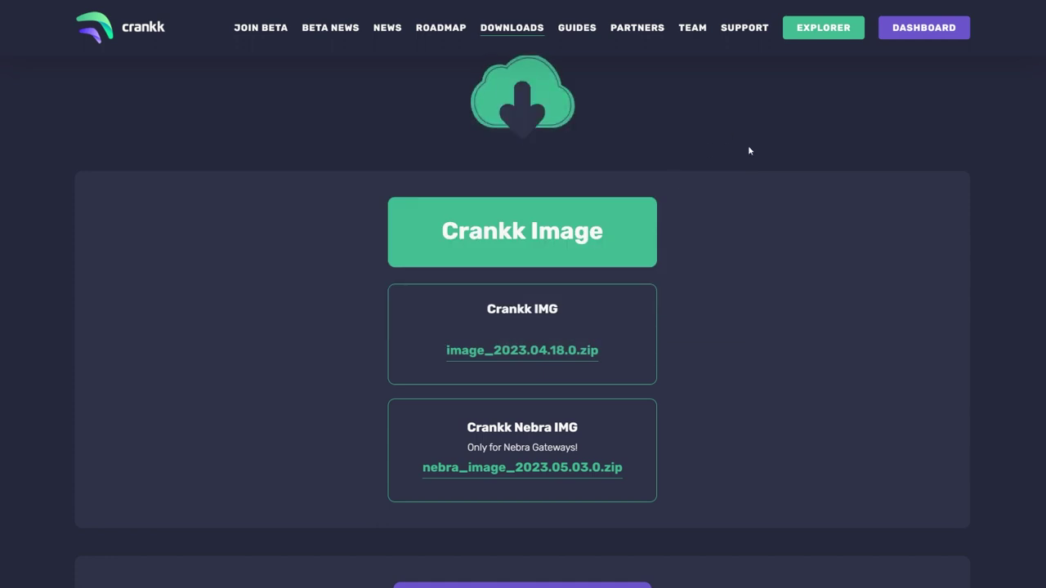
scroll(761, 161, down, 5)
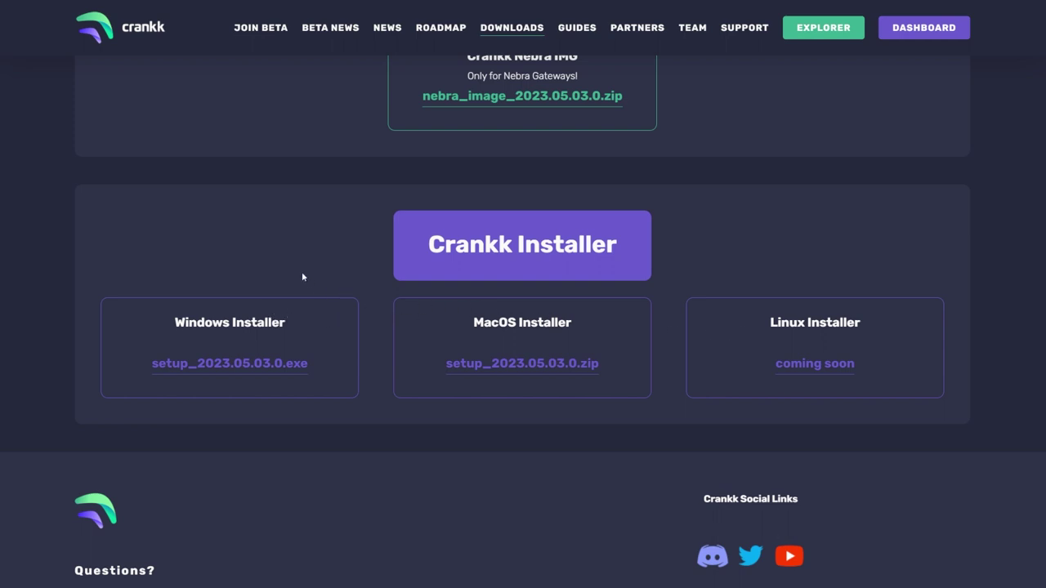
scroll(325, 266, up, 5)
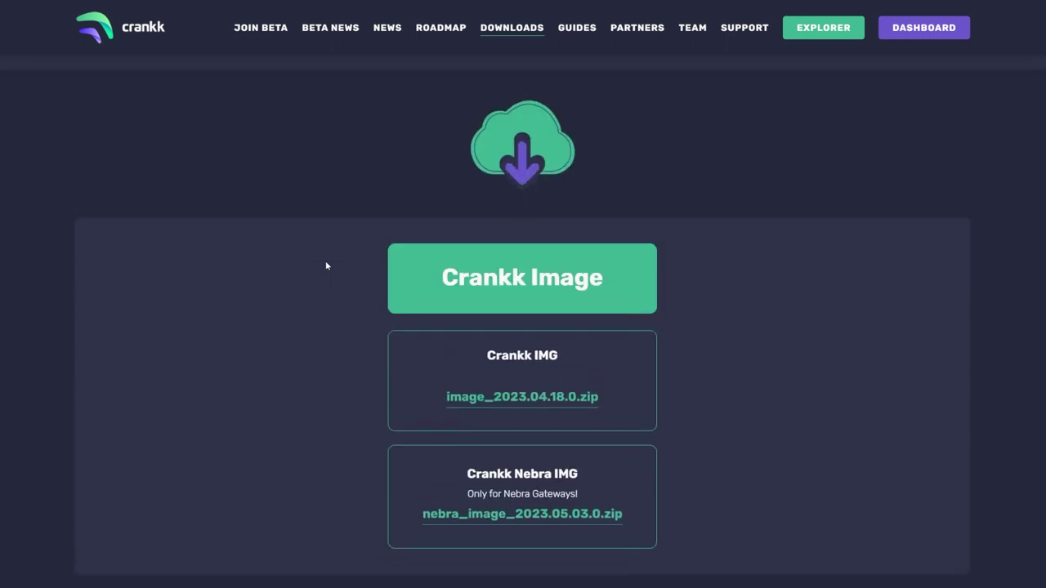
Open the Guides page, expand Onboarding Full Hotspots and look through the gateway models listed
click(575, 30)
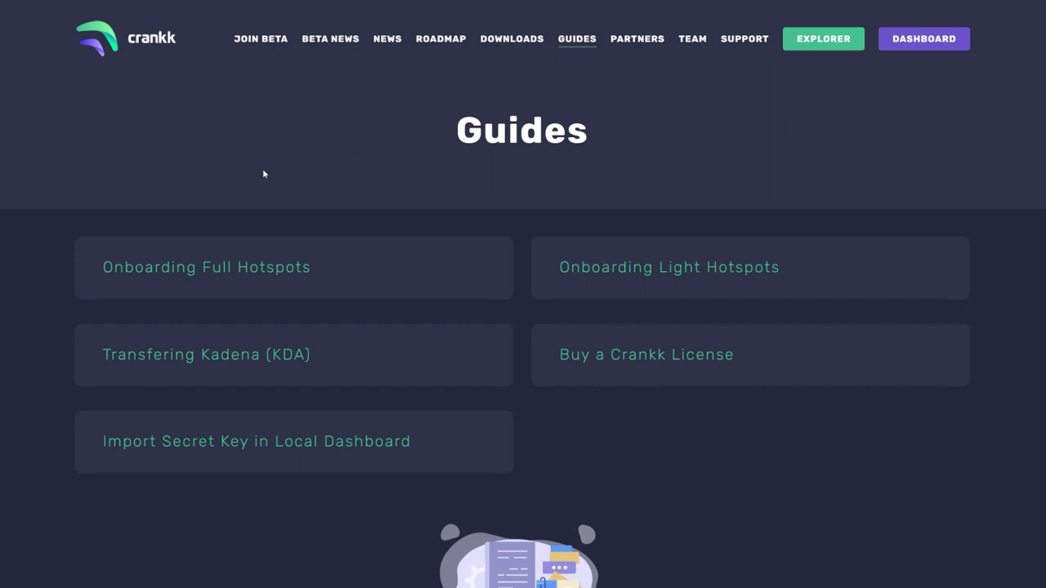
click(250, 272)
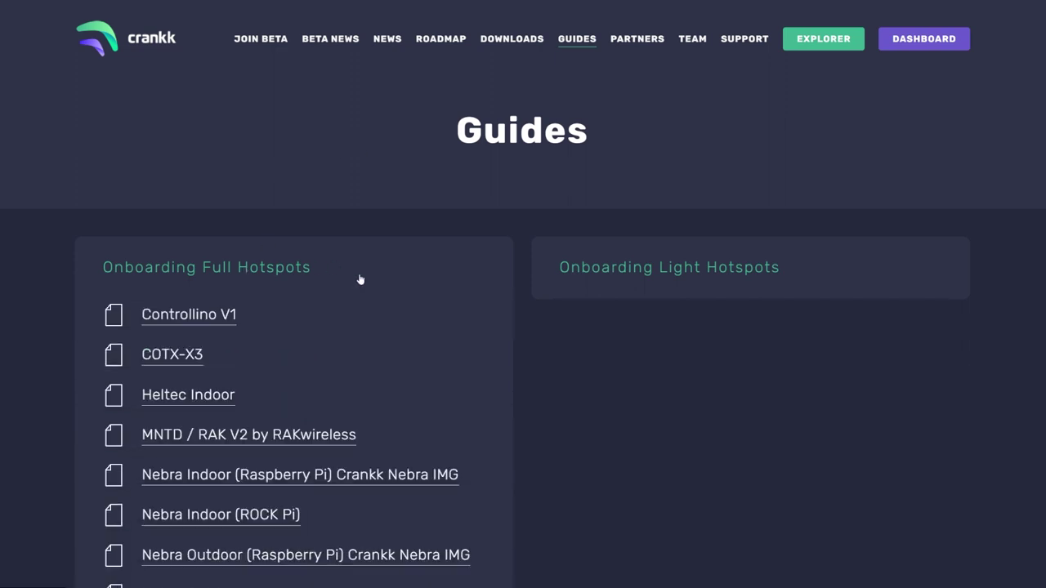
scroll(385, 256, down, 3)
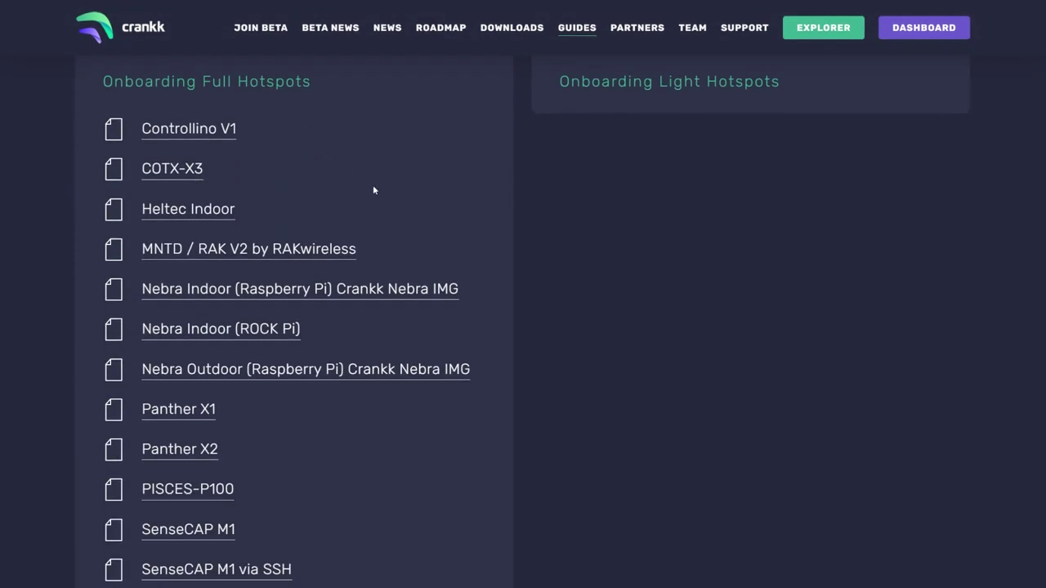
scroll(375, 168, down, 1)
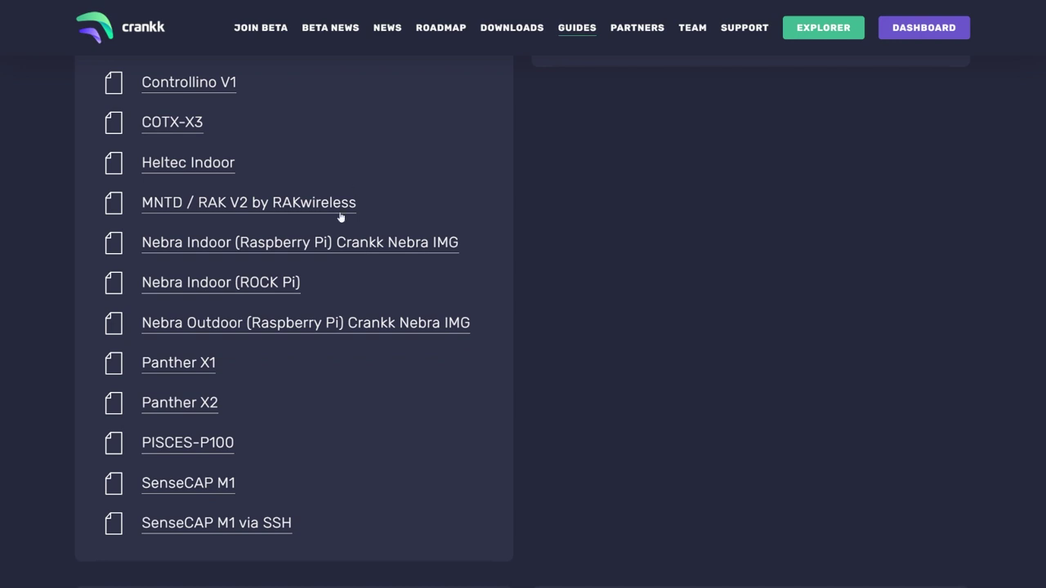
scroll(352, 164, up, 2)
scroll(340, 164, down, 3)
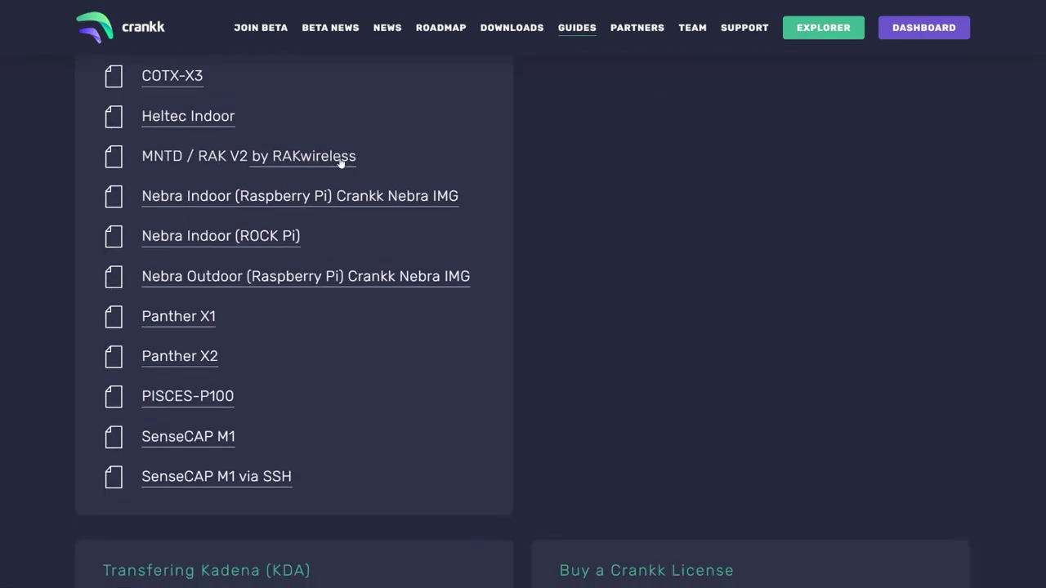
scroll(411, 133, up, 2)
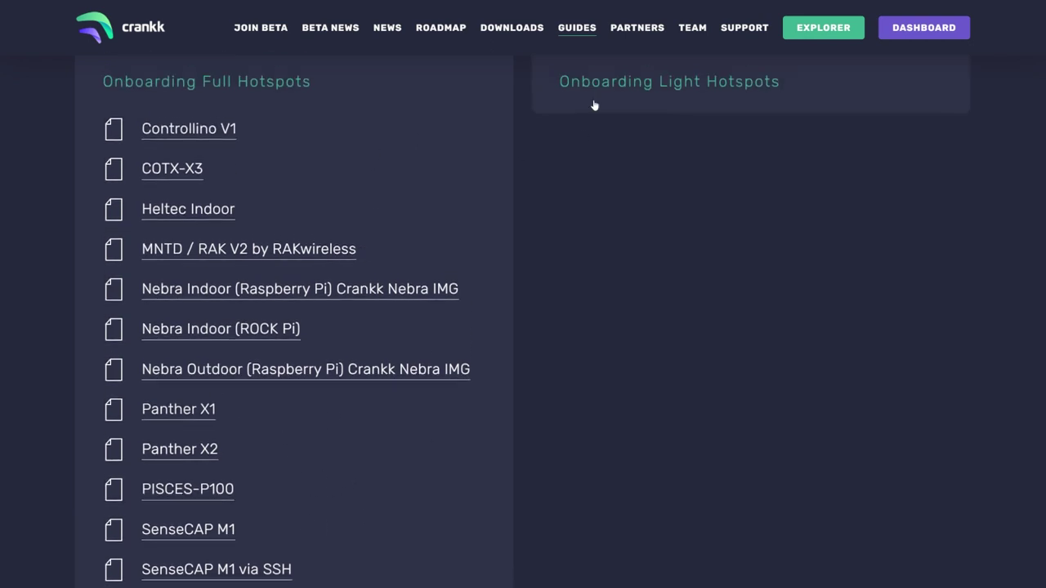
Open the SenseCAP M1 guide, enlarge it, and read the required tools and the SD card removal instructions
click(209, 531)
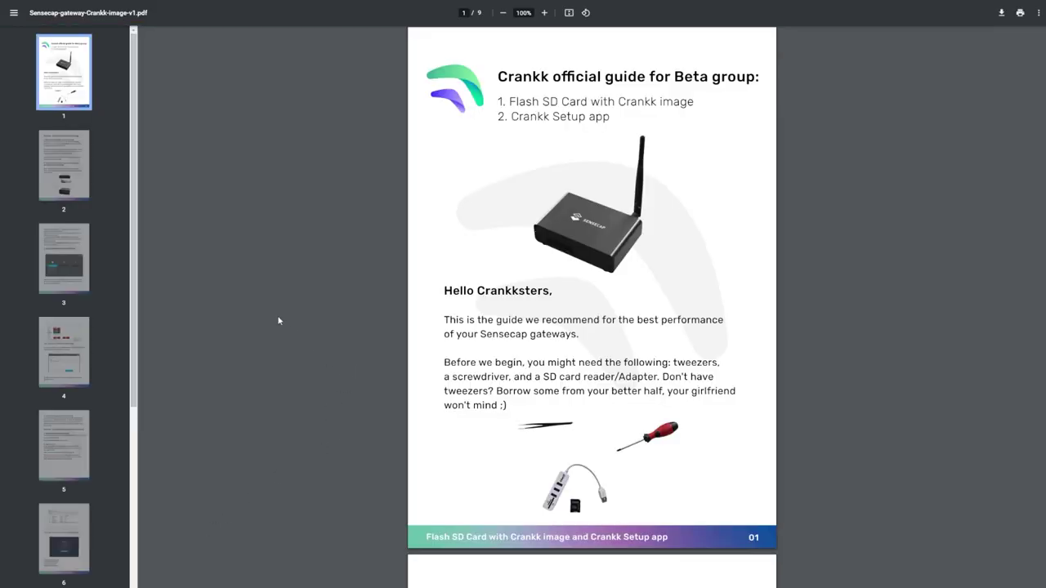
ctrl+scroll(229, 306, up, 5)
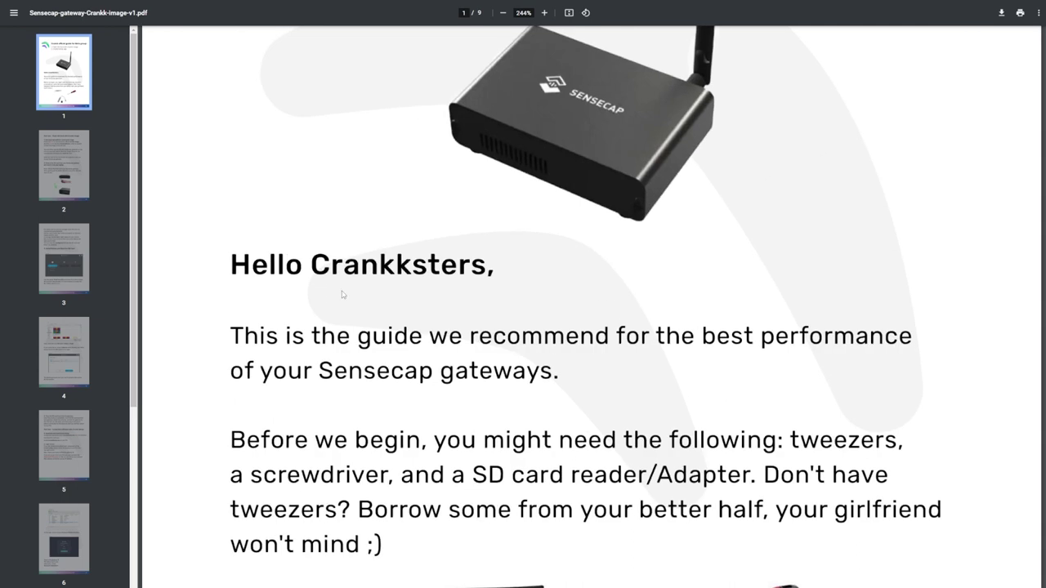
scroll(343, 296, down, 2)
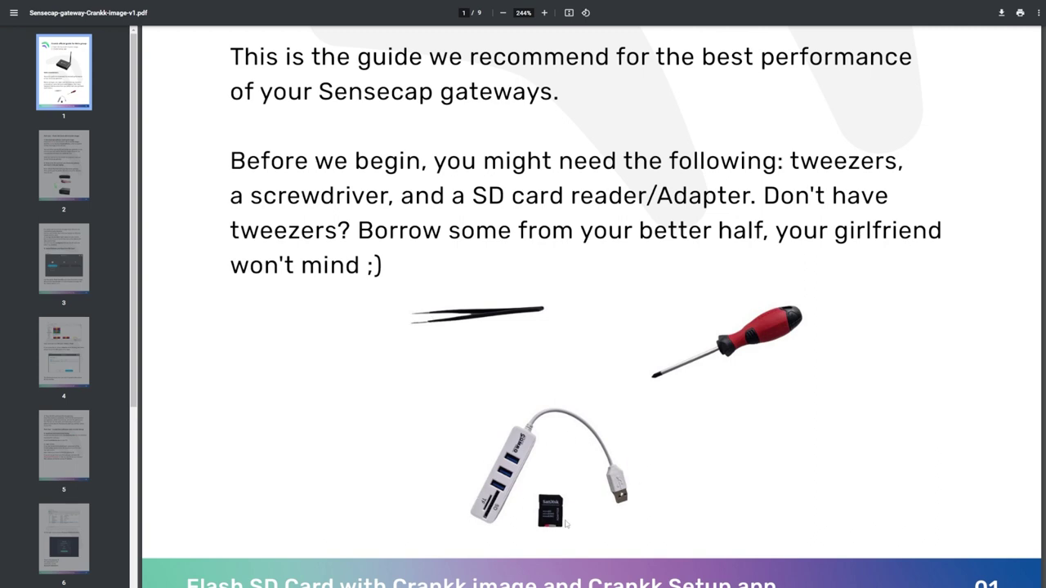
scroll(544, 454, down, 4)
scroll(538, 440, down, 8)
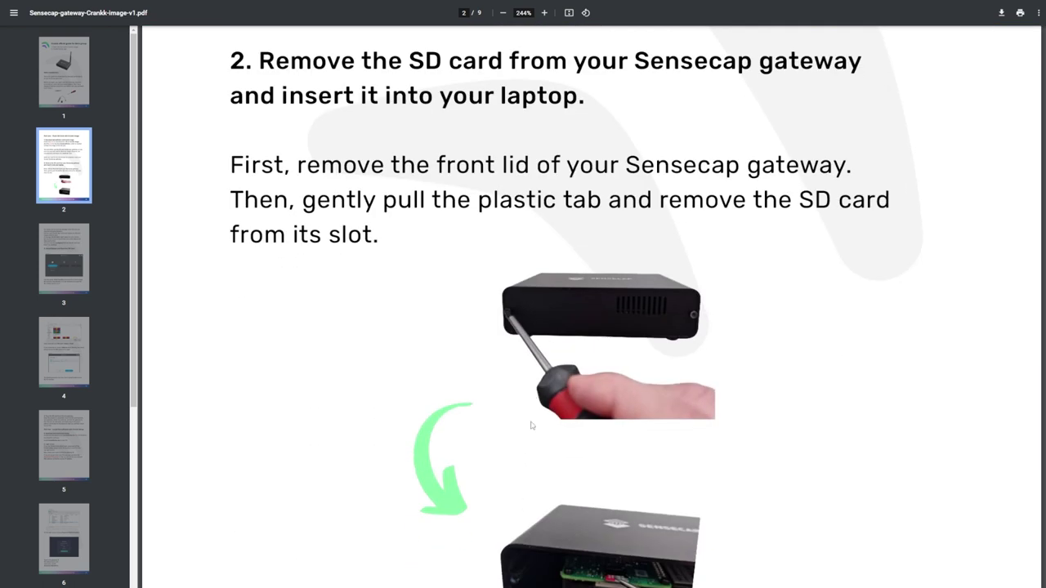
scroll(323, 232, down, 1)
scroll(324, 232, down, 1)
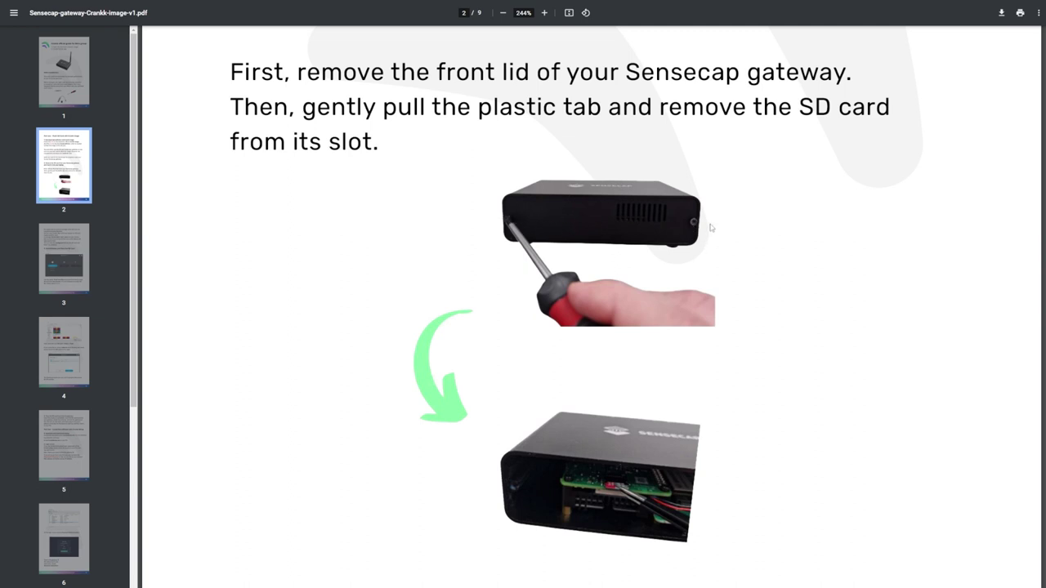
Examine the SD card removal pictures on page 2 and the balenaEtcher flashing section on page 3
scroll(654, 237, down, 2)
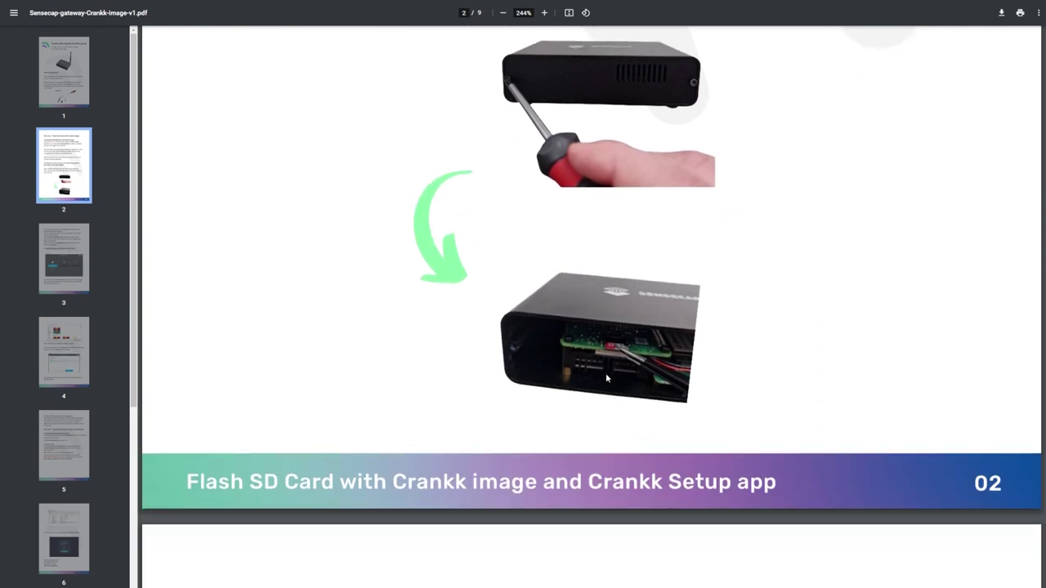
scroll(605, 373, down, 9)
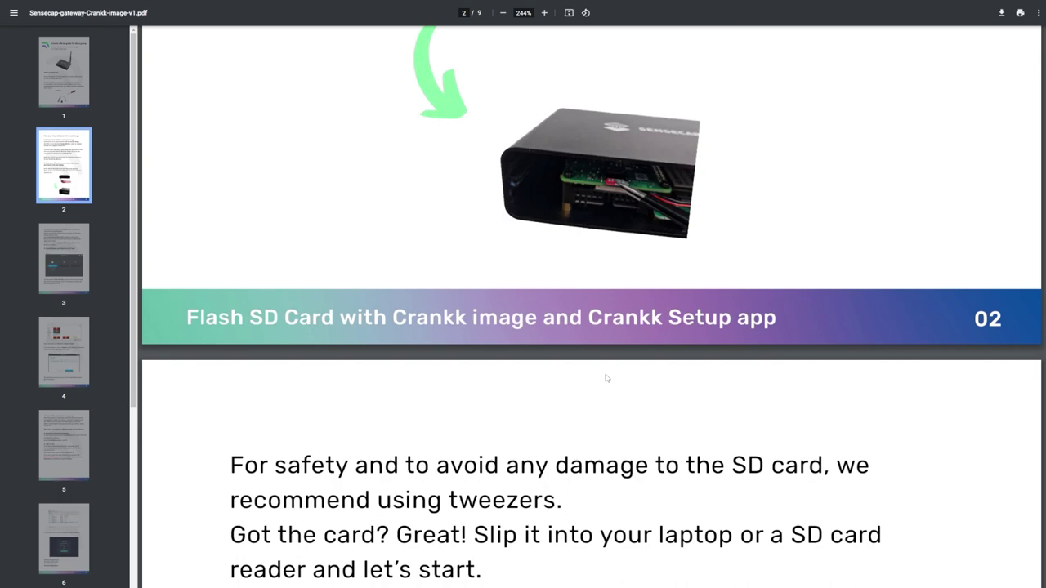
scroll(605, 375, up, 10)
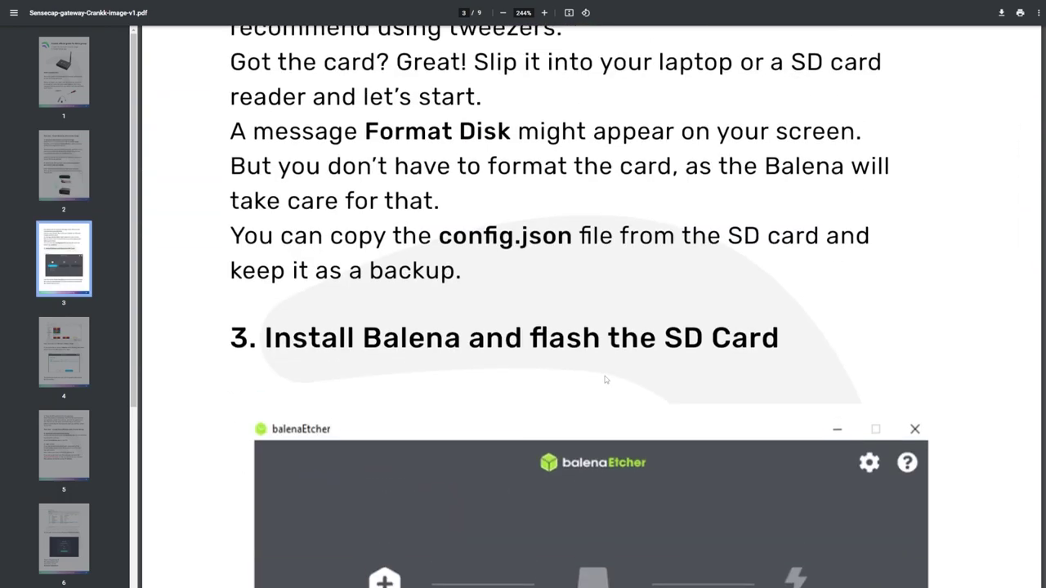
scroll(605, 368, up, 5)
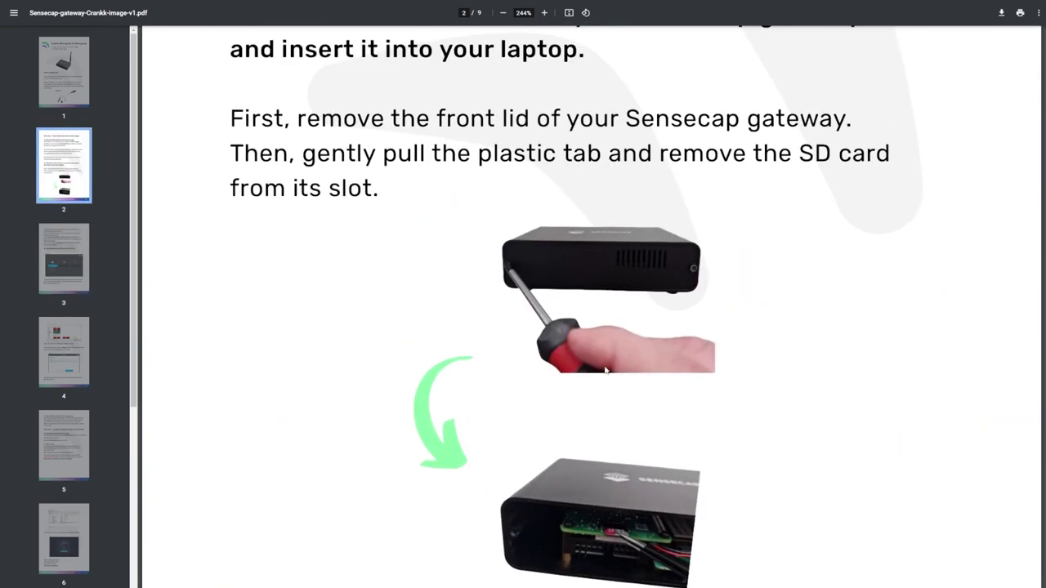
scroll(613, 408, down, 1)
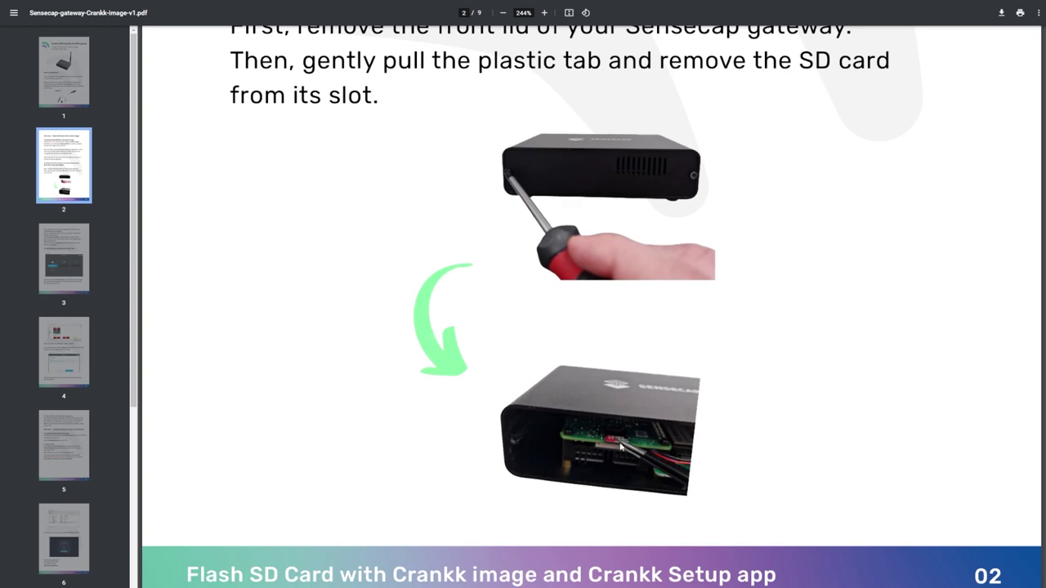
scroll(621, 444, down, 10)
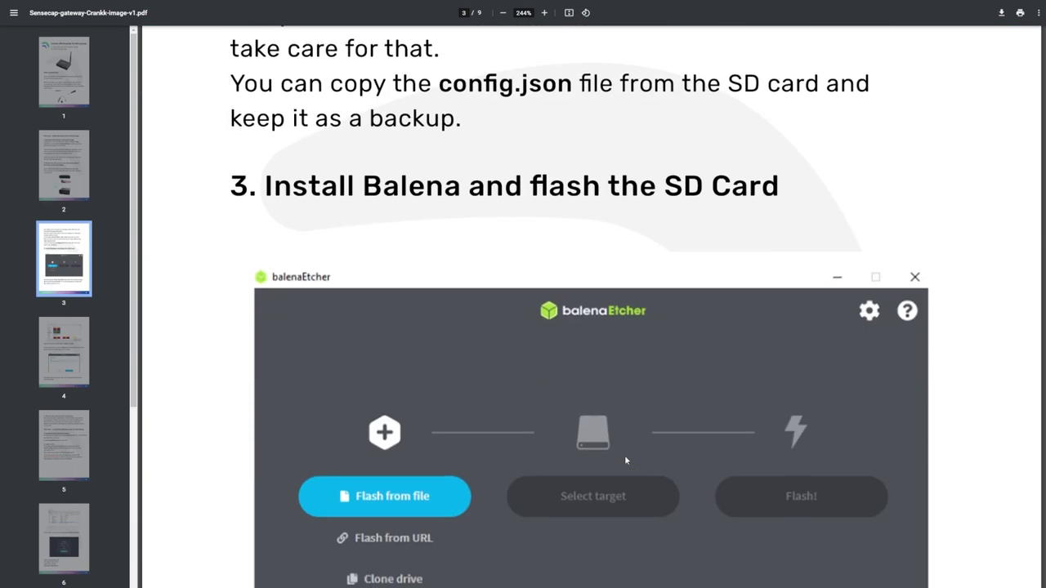
scroll(625, 454, up, 10)
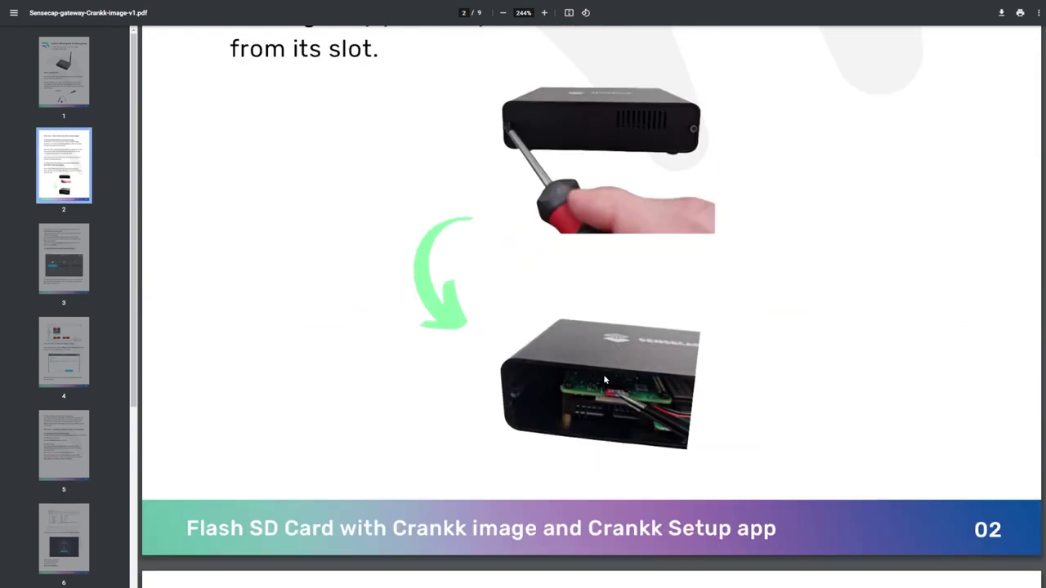
scroll(609, 343, up, 1)
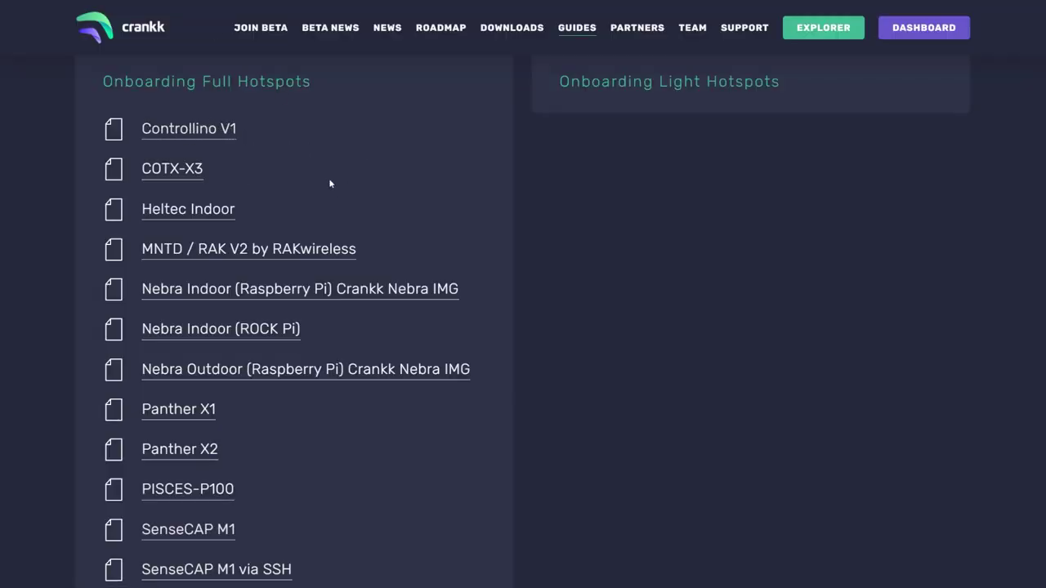
Return to the full hotspot guide list, open the PISCES-P100 guide and enlarge its first page
scroll(329, 180, down, 2)
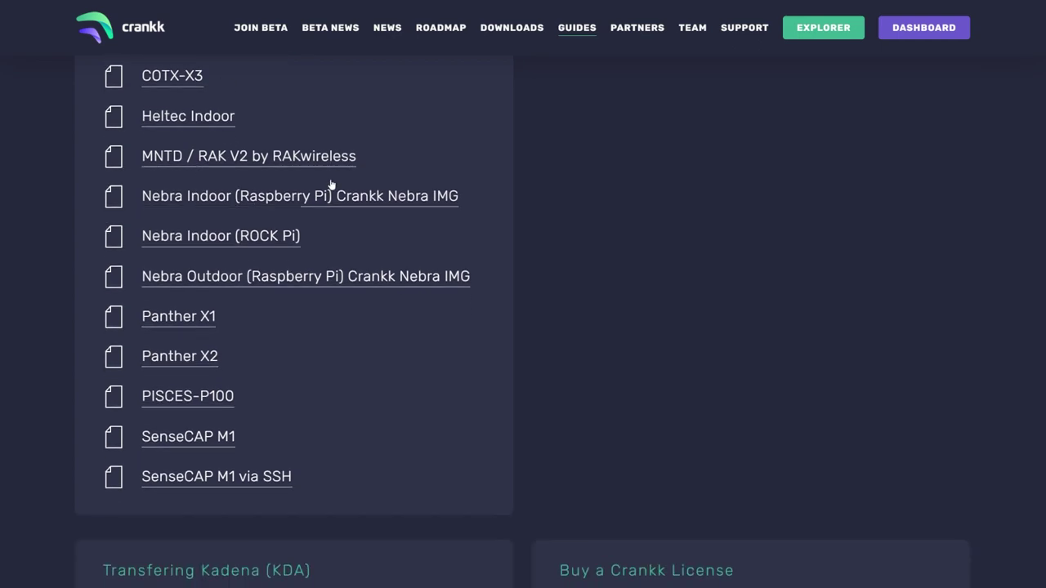
click(215, 397)
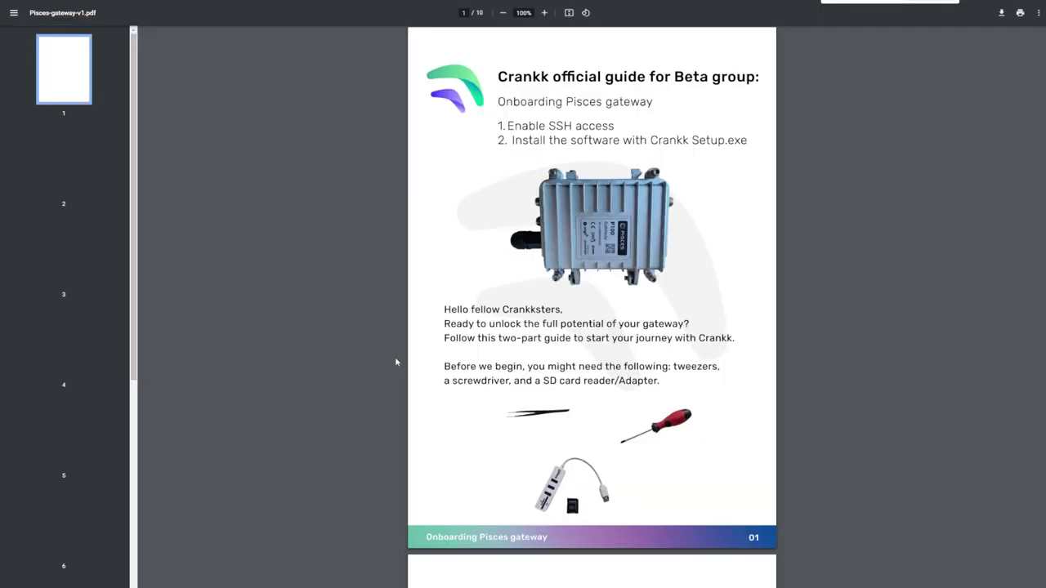
ctrl+scroll(405, 313, up, 4)
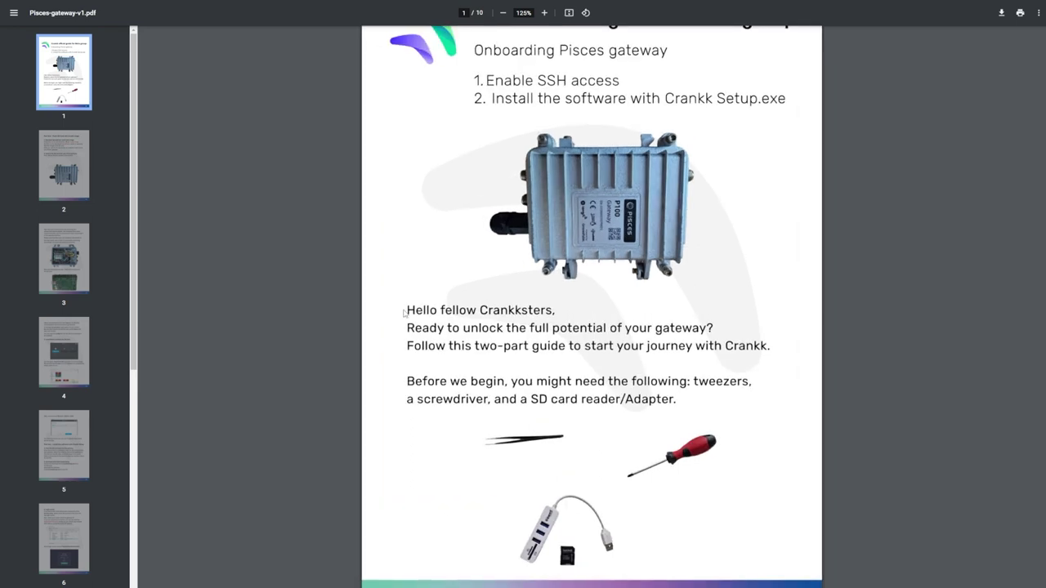
Read the PISCES-P100 guide's required tools and the SD card removal instructions and pictures through page 3
scroll(403, 311, down, 2)
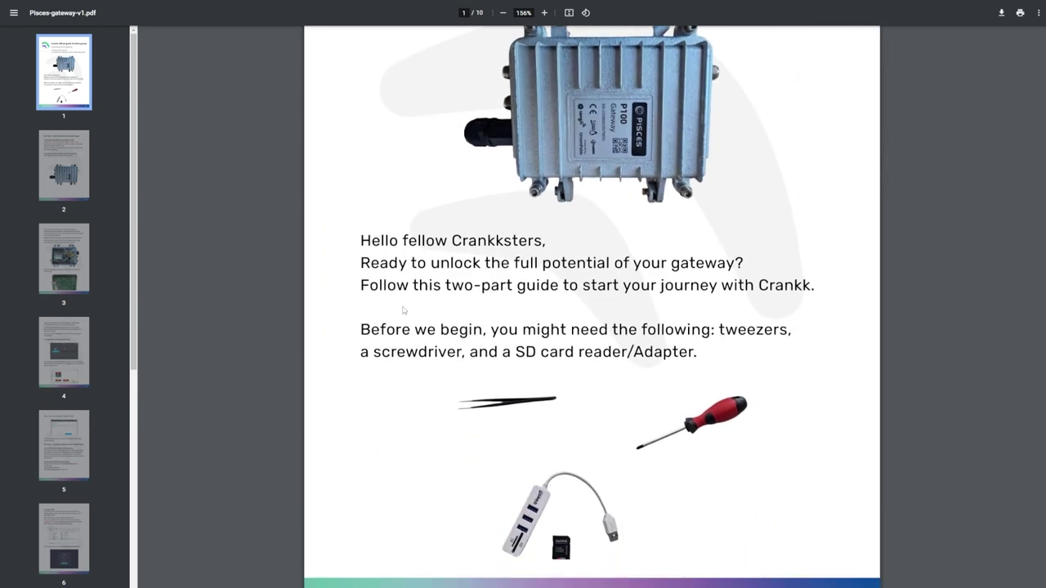
scroll(403, 310, down, 9)
scroll(403, 310, down, 1)
scroll(403, 309, down, 9)
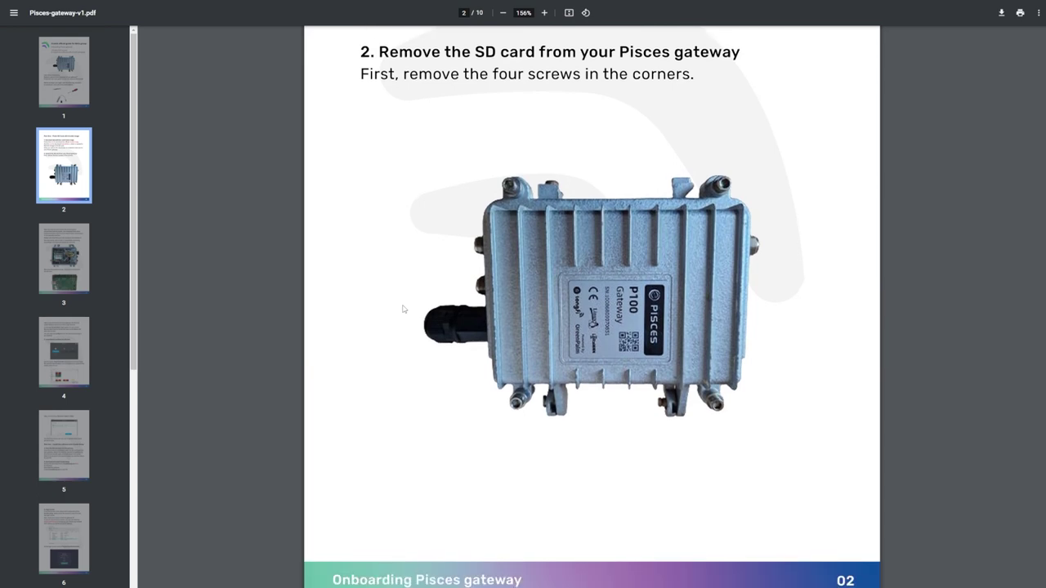
scroll(403, 308, down, 2)
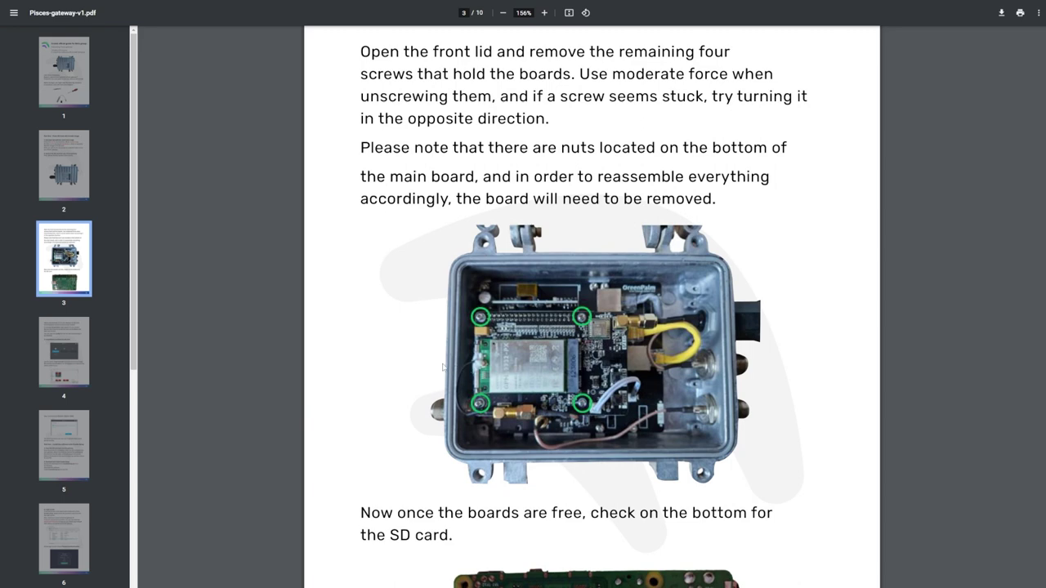
scroll(445, 368, down, 5)
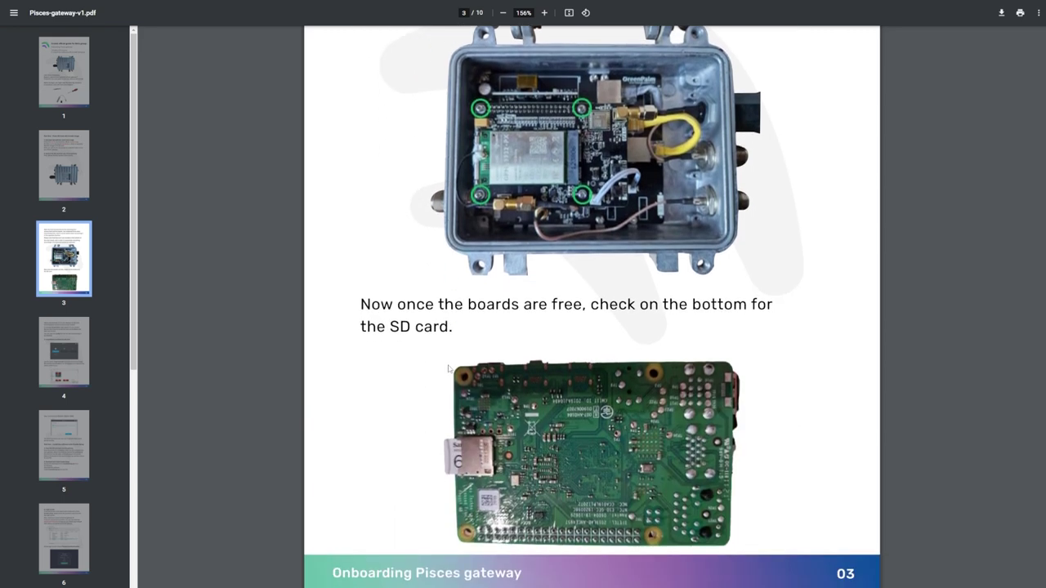
Read page 4 of the Pisces guide on backing up the config file and flashing the SD card with balenaEtcher
scroll(448, 368, down, 12)
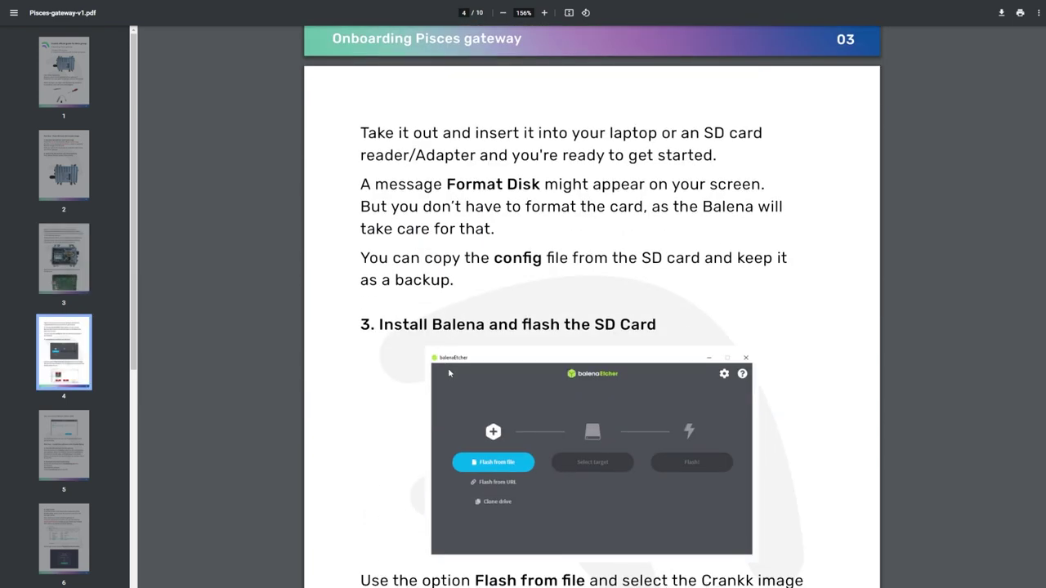
scroll(449, 385, down, 10)
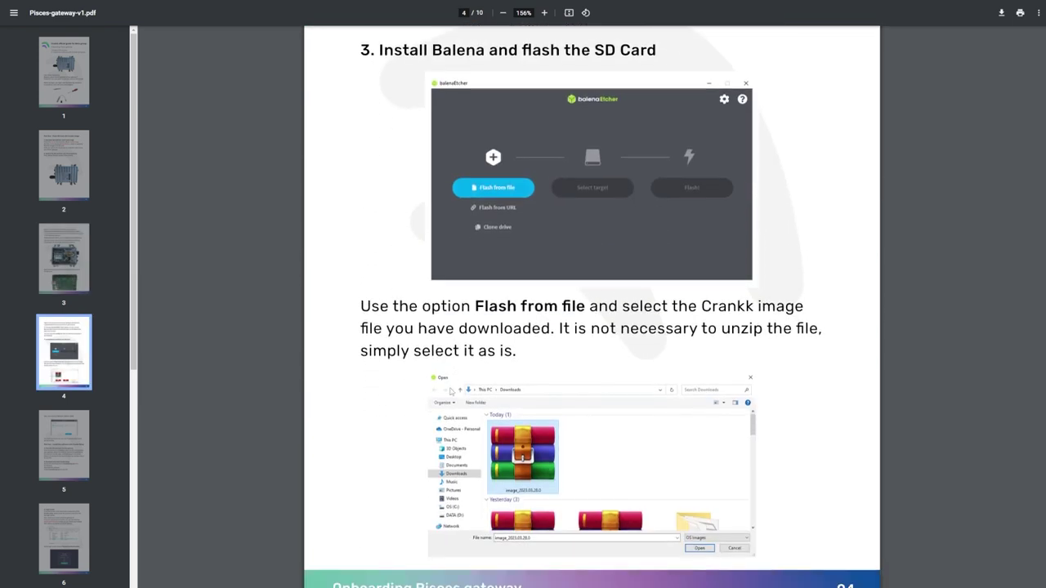
scroll(450, 391, up, 7)
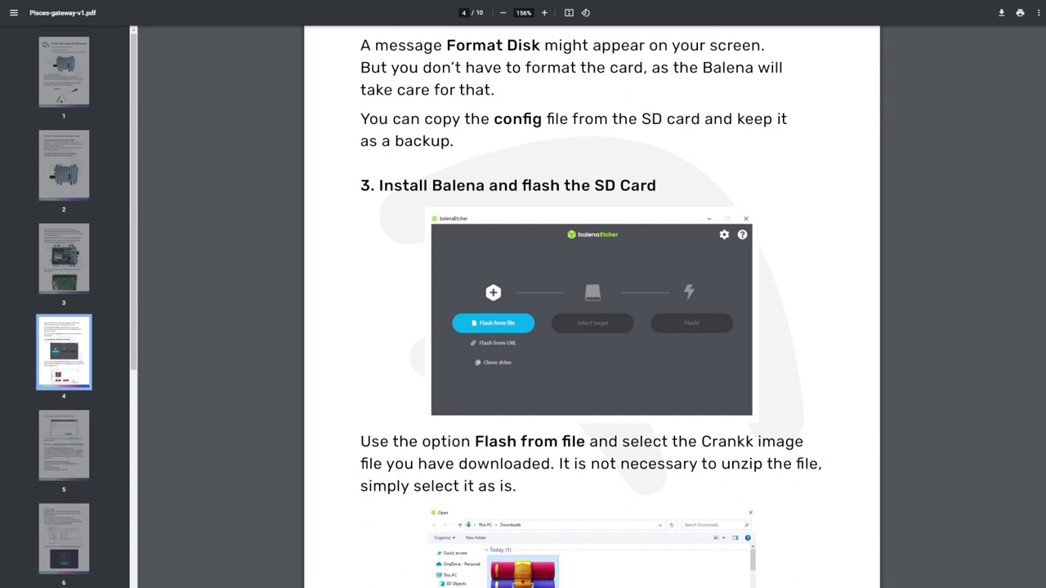
scroll(502, 169, up, 2)
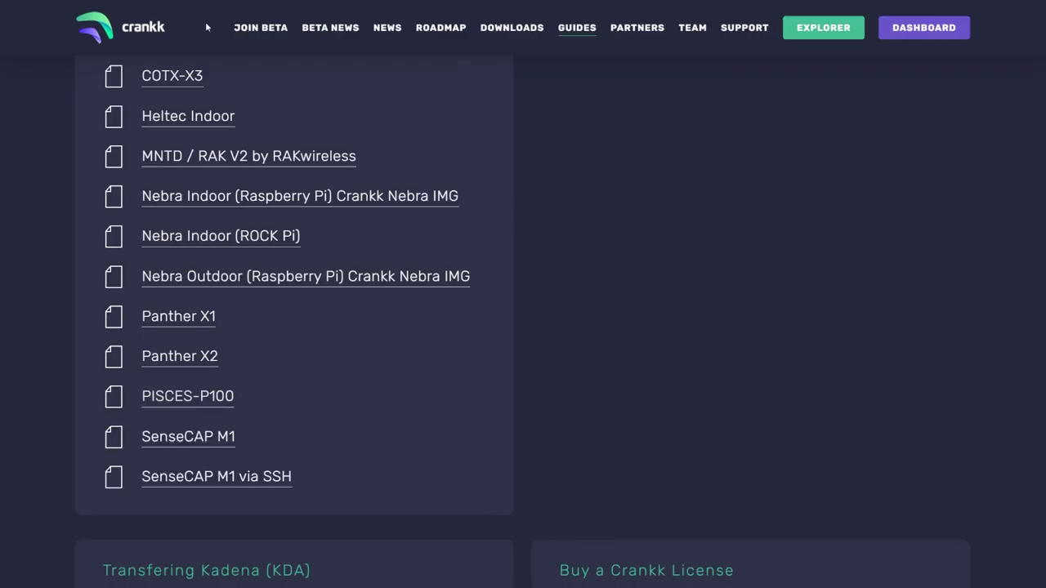
Return to the Guides page, look through the remaining guide topics and expand Onboarding Light Hotspots
scroll(392, 267, down, 1)
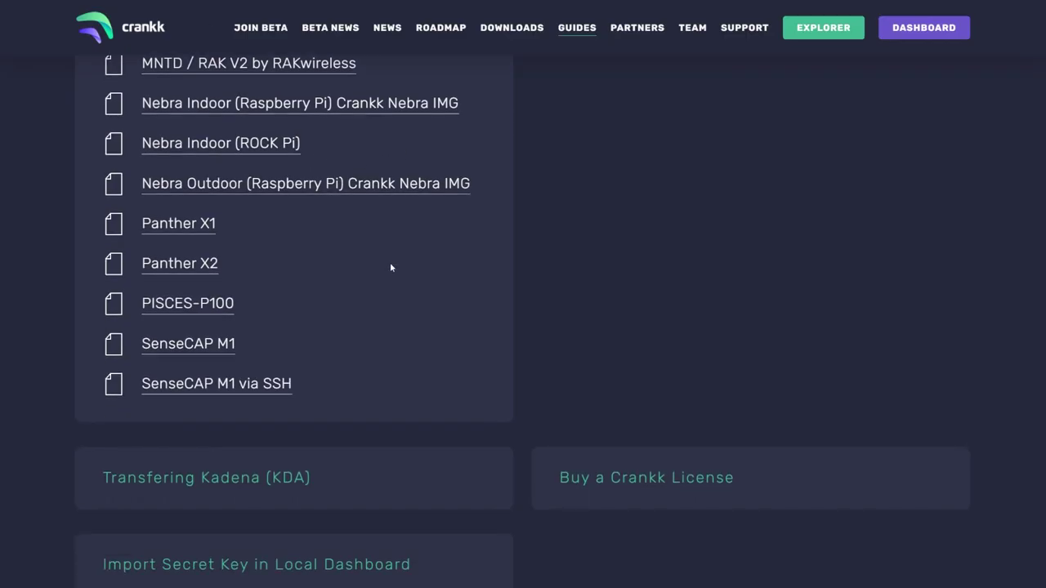
scroll(391, 267, down, 2)
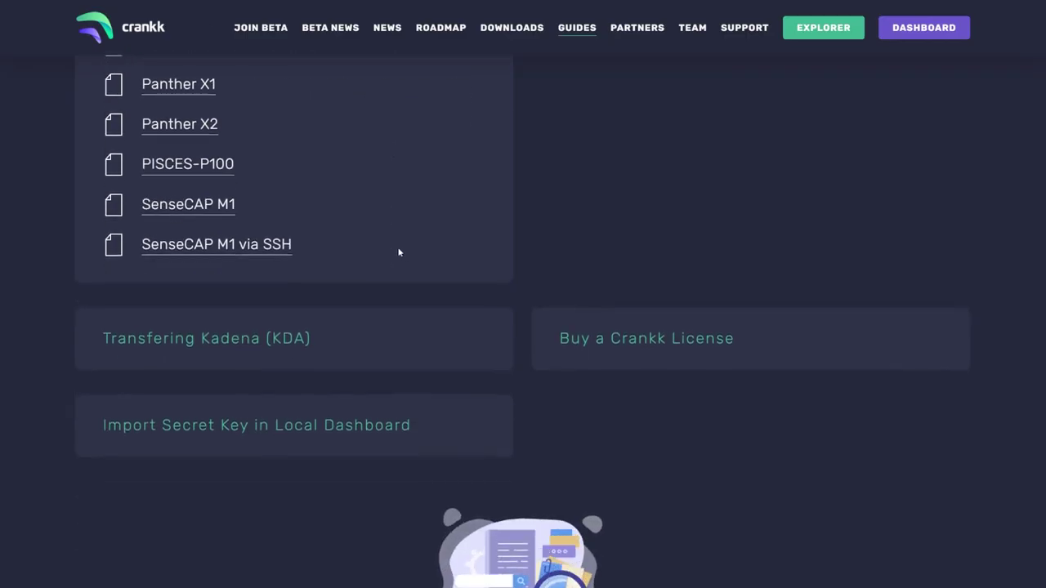
scroll(399, 251, up, 2)
scroll(398, 252, up, 3)
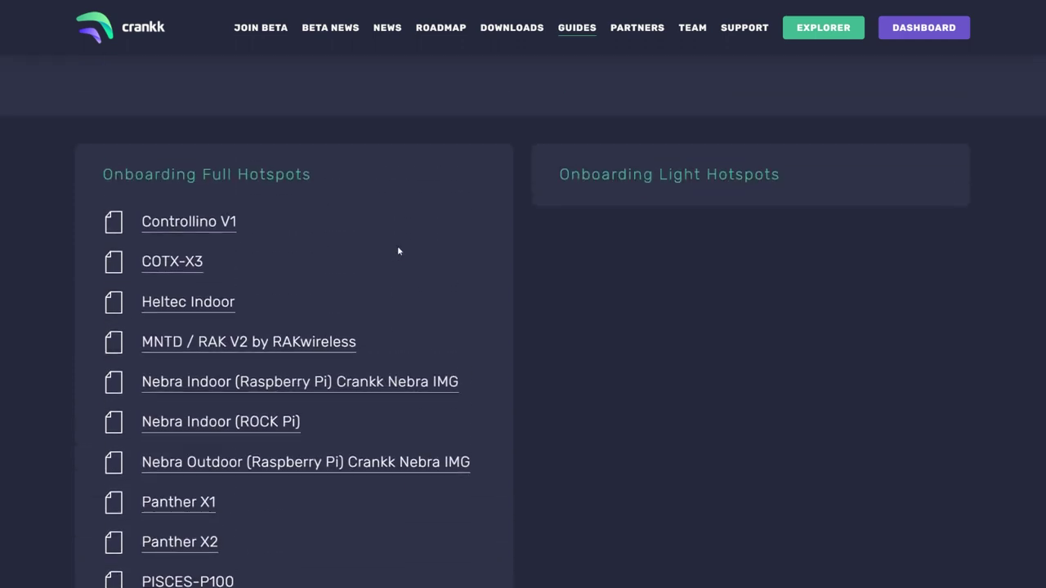
scroll(399, 251, down, 1)
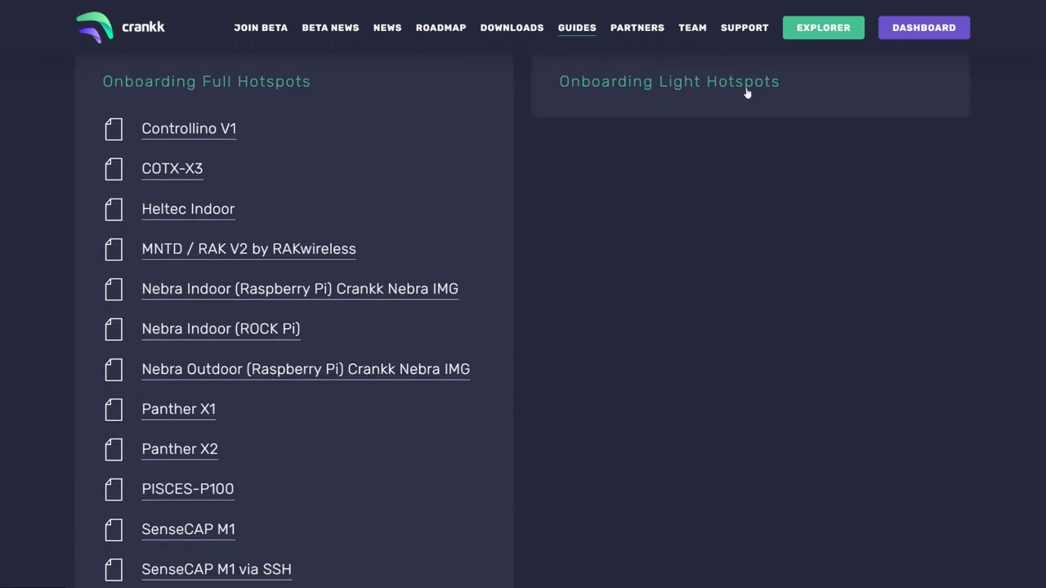
click(747, 93)
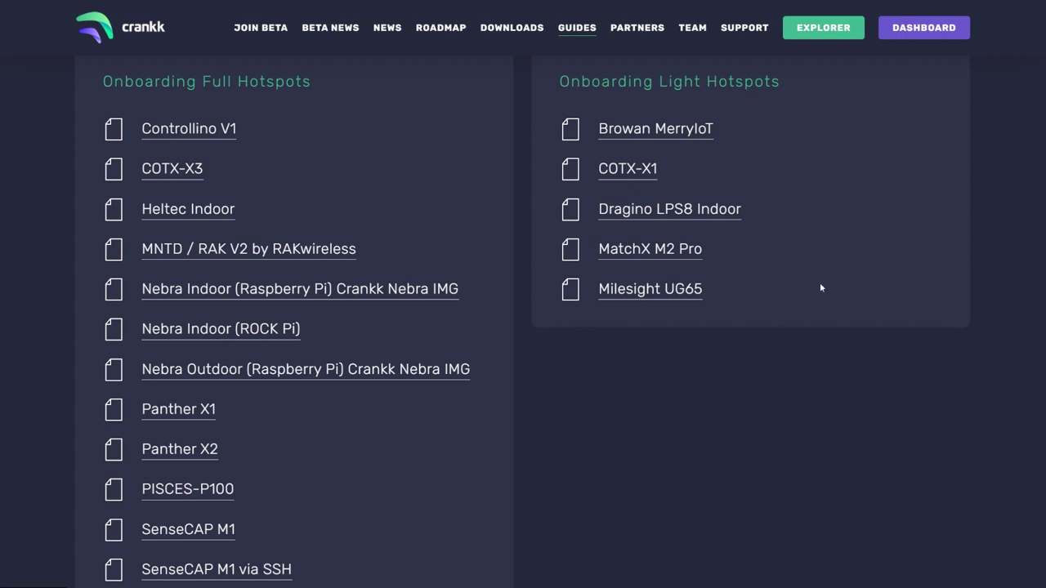
Open the MatchX M2 Pro guide and read its gateway IP, dashboard login, cloud mining settings and frequency notes
click(666, 253)
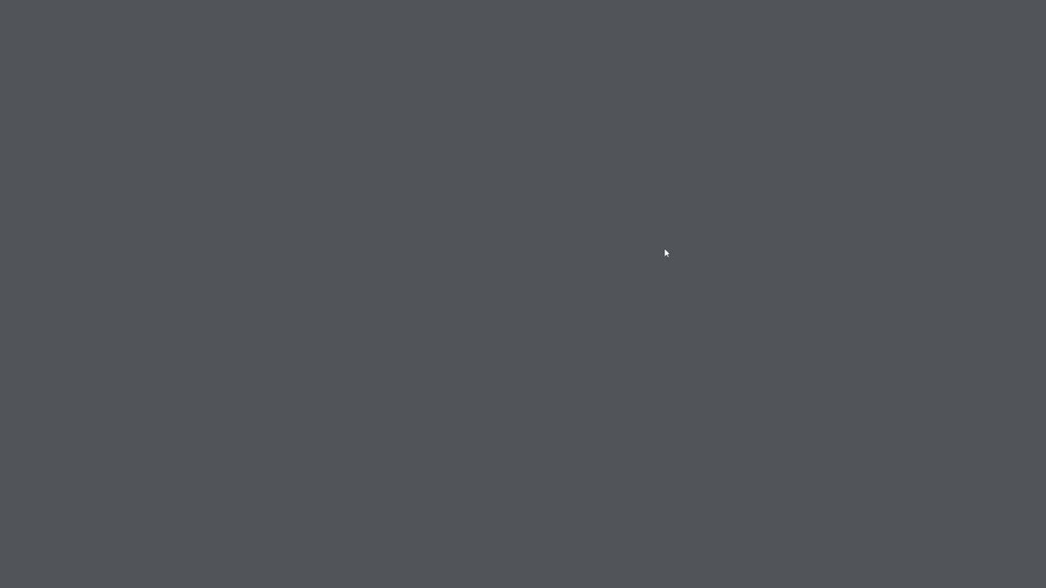
scroll(557, 303, down, 3)
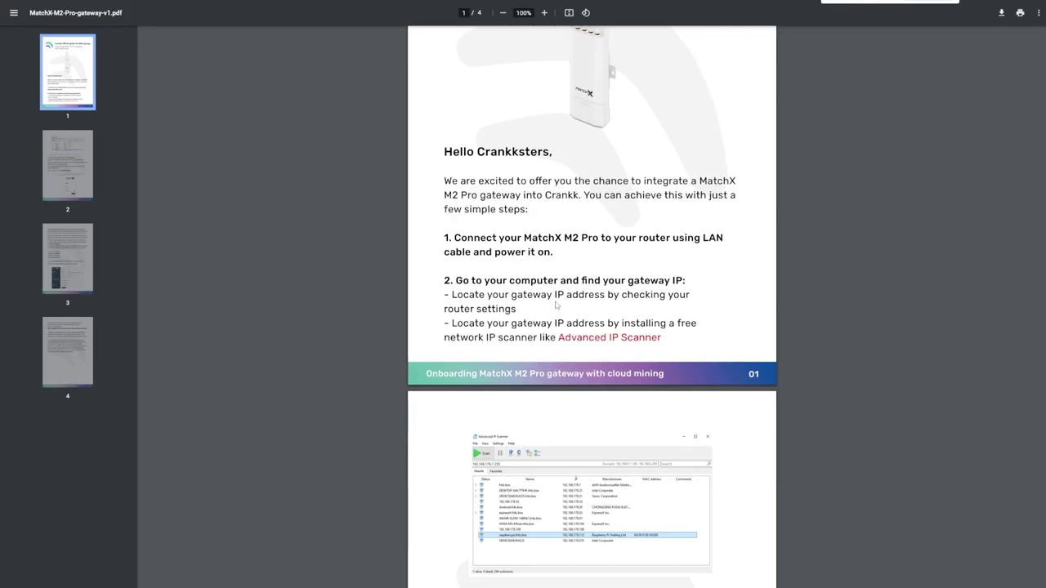
scroll(483, 298, down, 3)
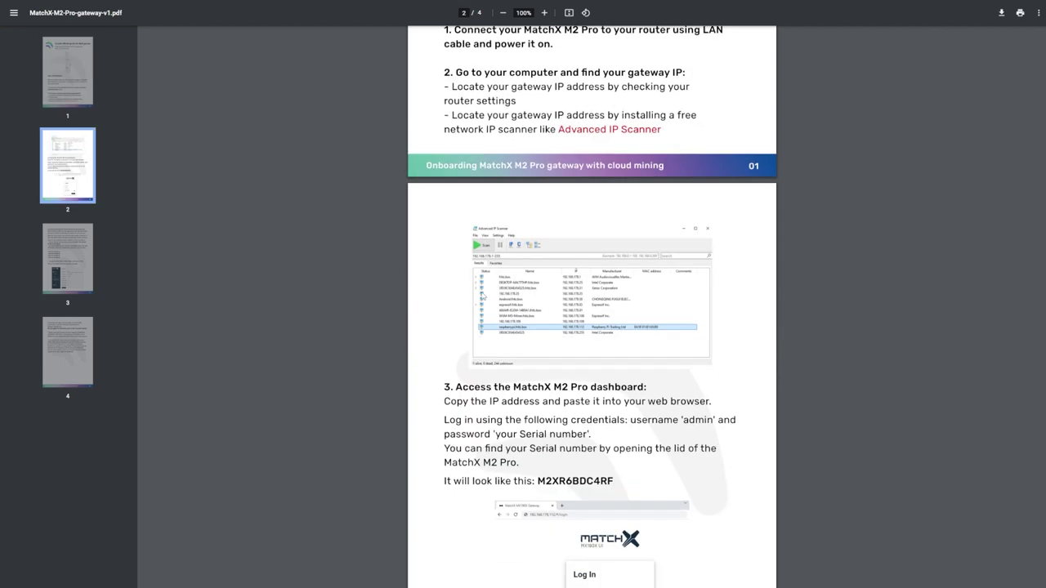
scroll(558, 324, down, 2)
scroll(558, 324, down, 7)
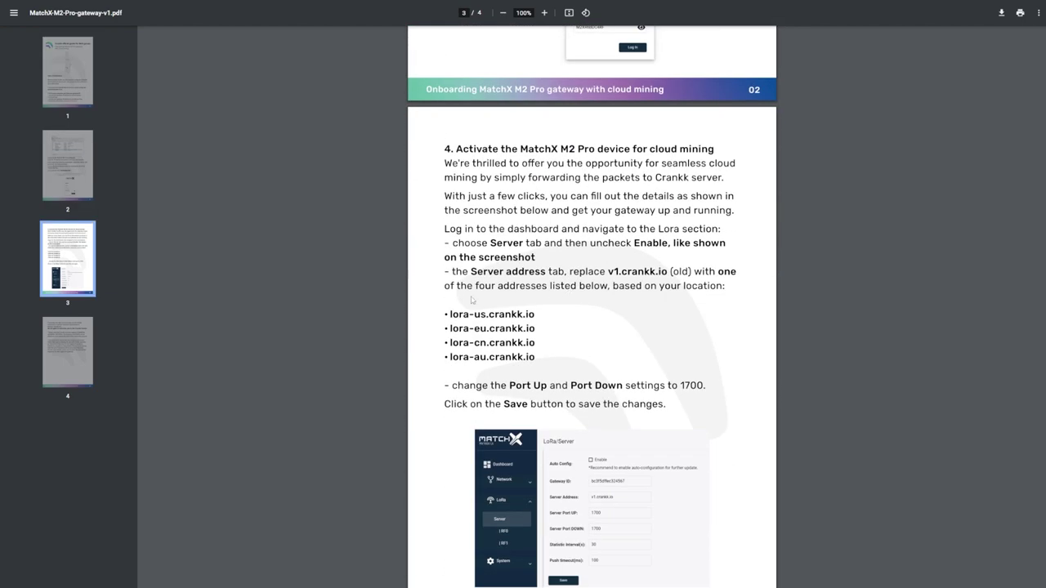
scroll(559, 275, down, 3)
scroll(558, 279, down, 6)
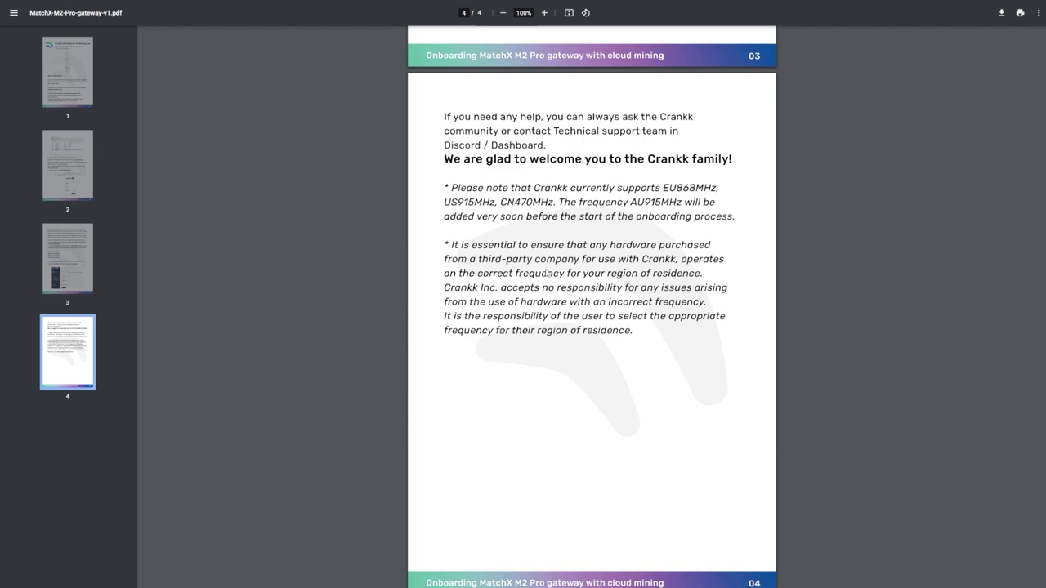
scroll(547, 276, up, 3)
scroll(577, 275, up, 3)
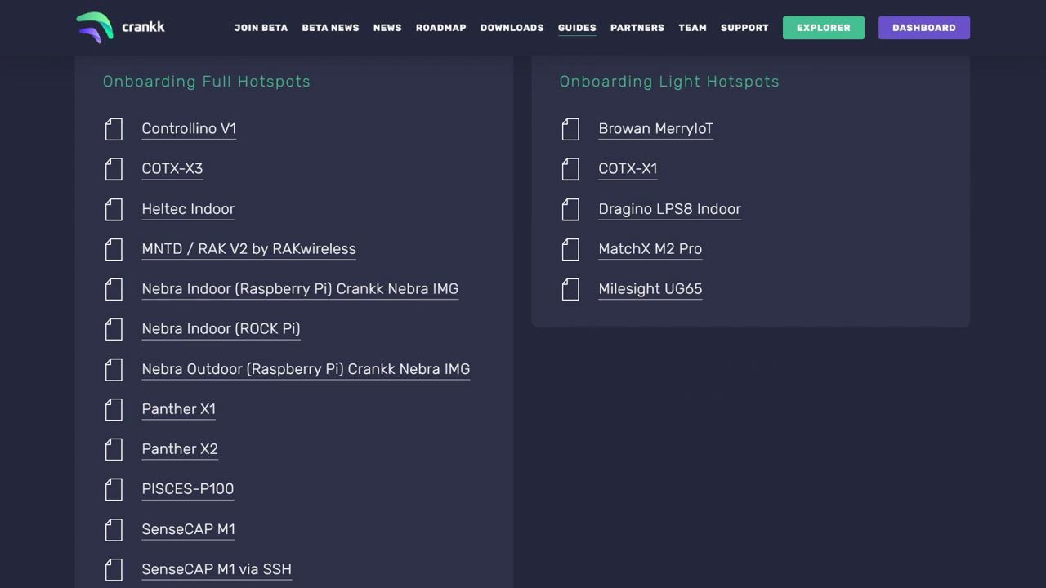
Open the Downloads page and find the Crankk setup installers
scroll(542, 389, up, 1)
click(502, 37)
scroll(290, 241, down, 5)
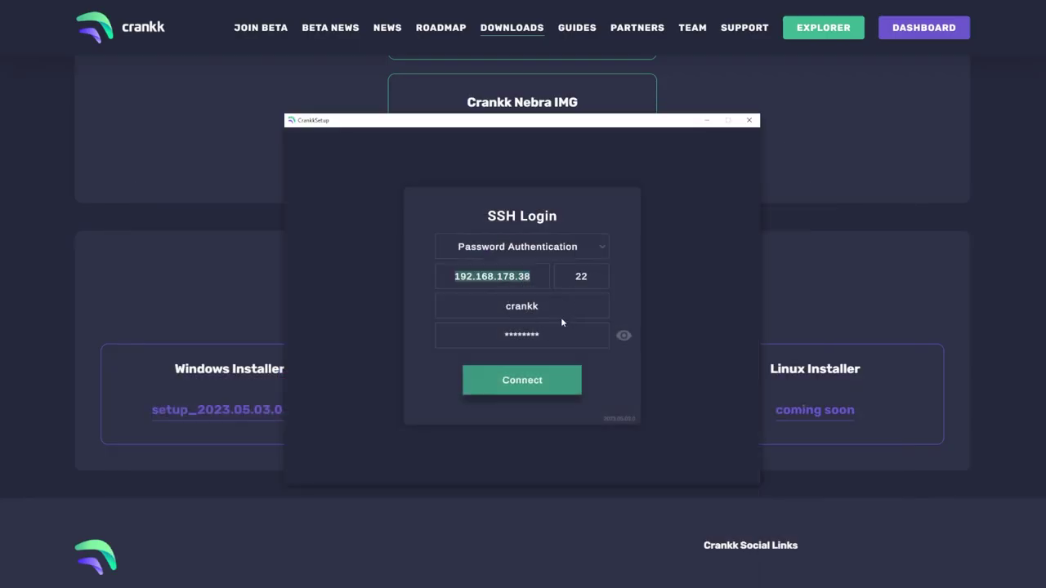
In CrankkSetup, check the SSH password by revealing and hiding it, and connect to the gateway at 192.168.178.38
click(626, 336)
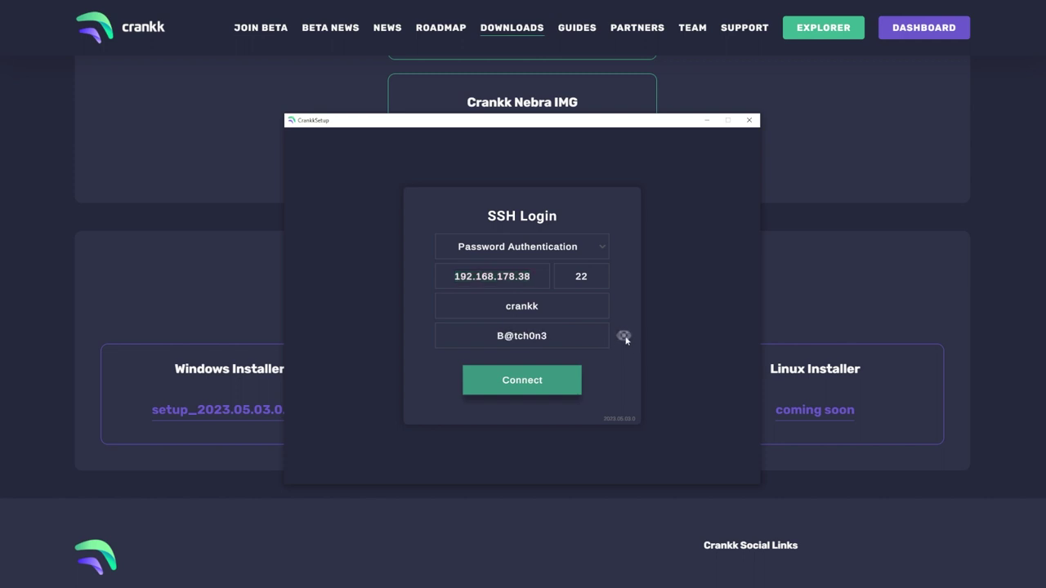
click(625, 343)
click(554, 382)
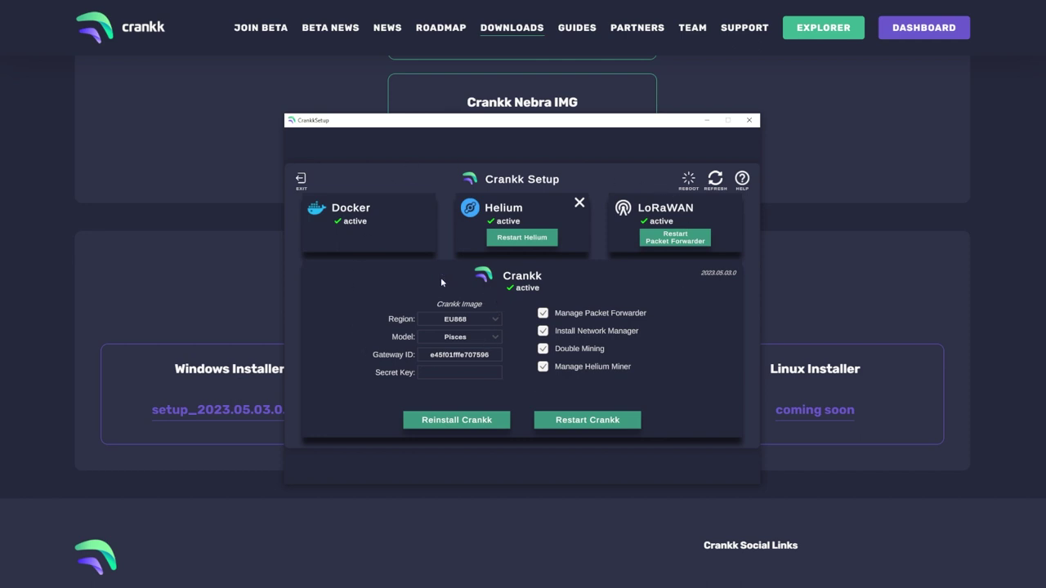
Check the available gateway models in Crankk Setup and compare its Gateway ID with the one in the dashboard's Wallets list
click(489, 336)
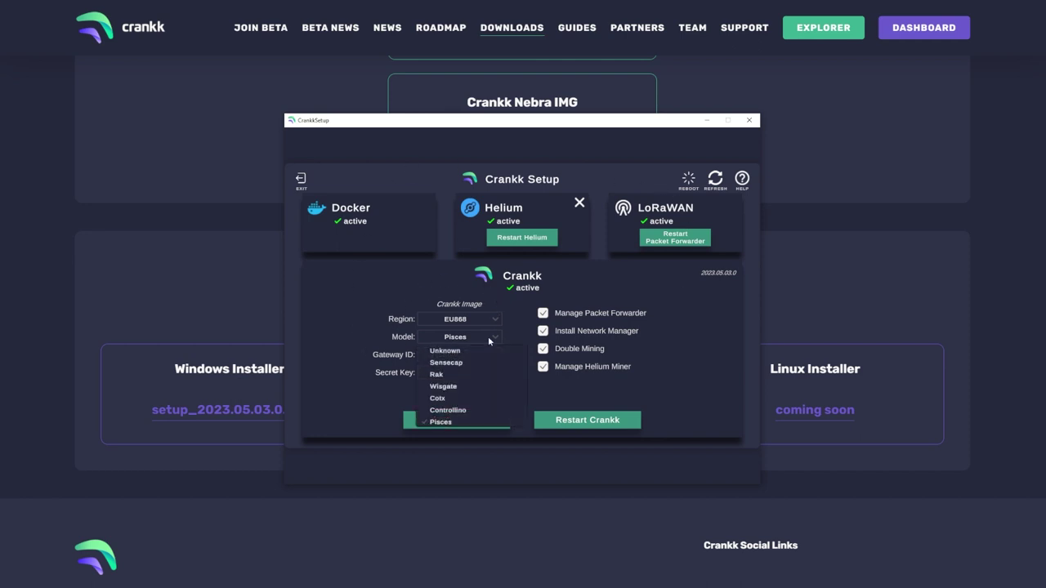
click(488, 336)
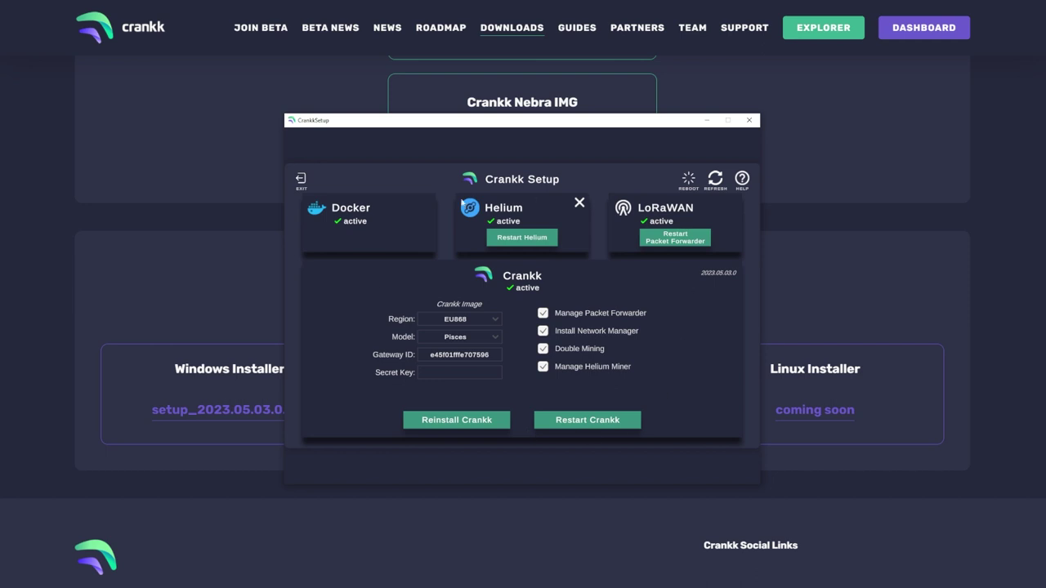
double_click(462, 356)
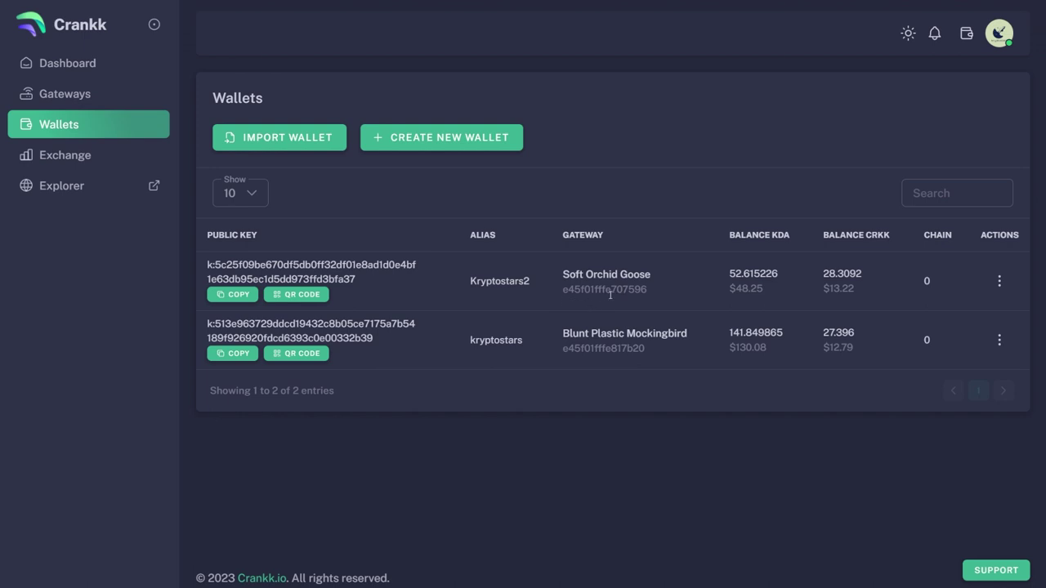
drag(562, 292, 643, 308)
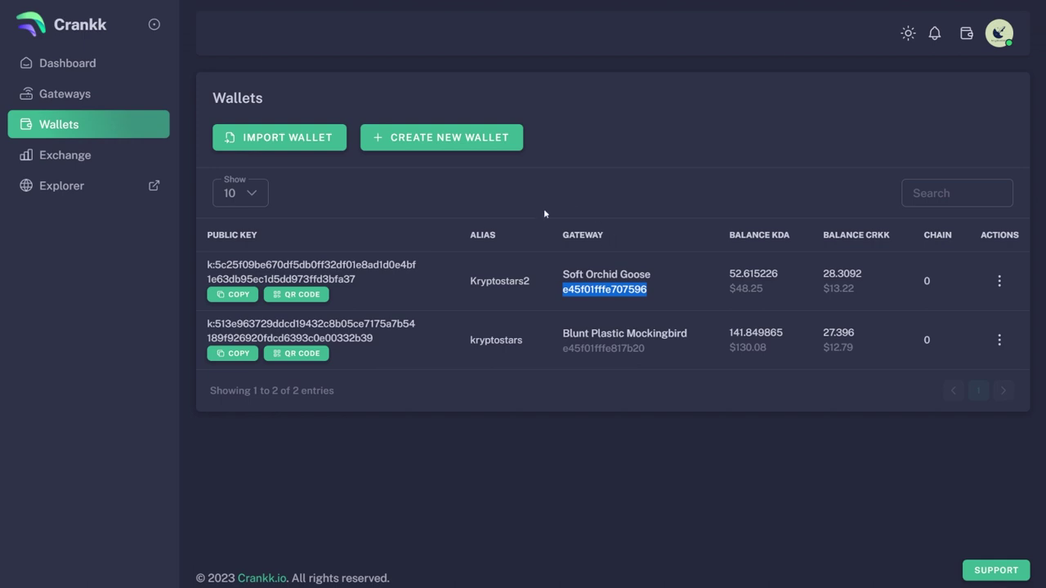
Open the details of the PISCES-P100 gateway and review its Proof-of-Trust participation options and Network Participation terms
click(63, 92)
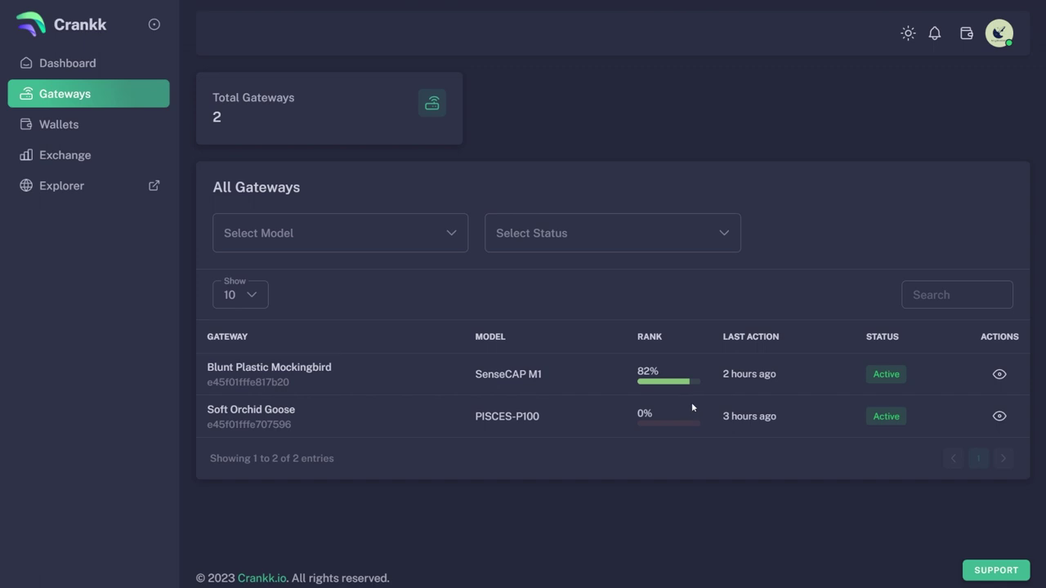
click(998, 421)
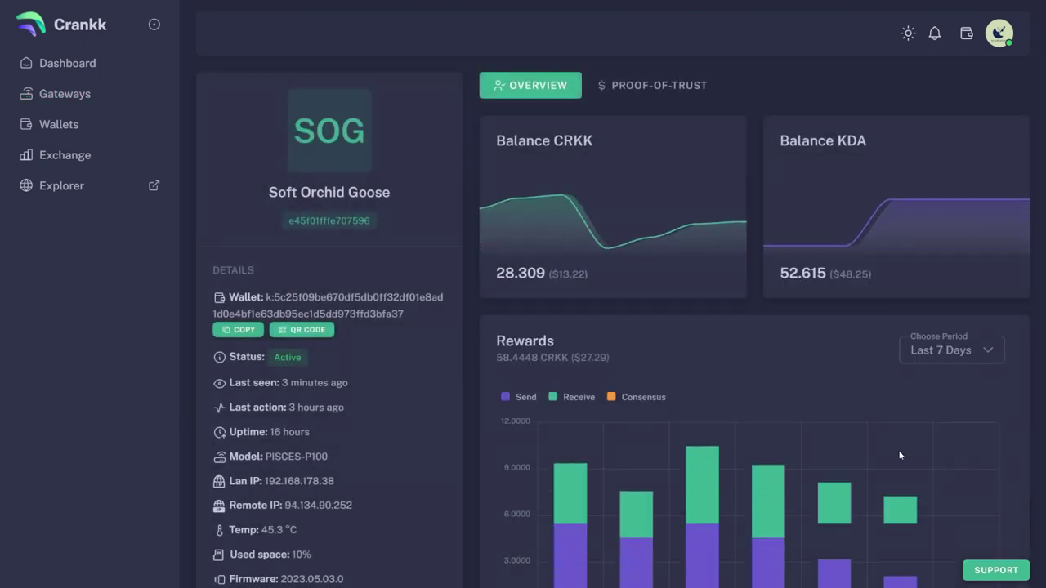
click(662, 94)
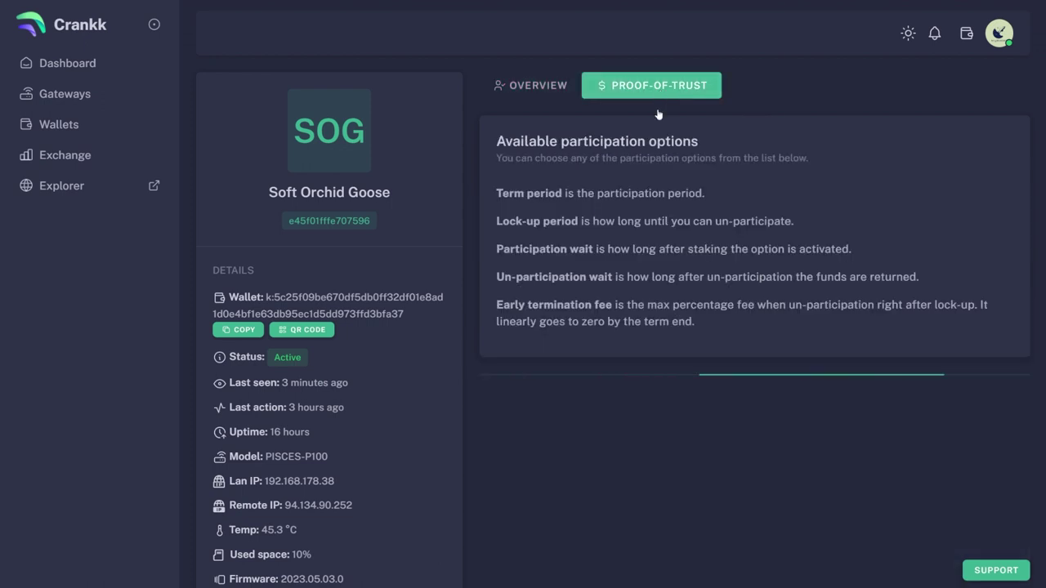
scroll(813, 245, down, 2)
scroll(813, 248, down, 1)
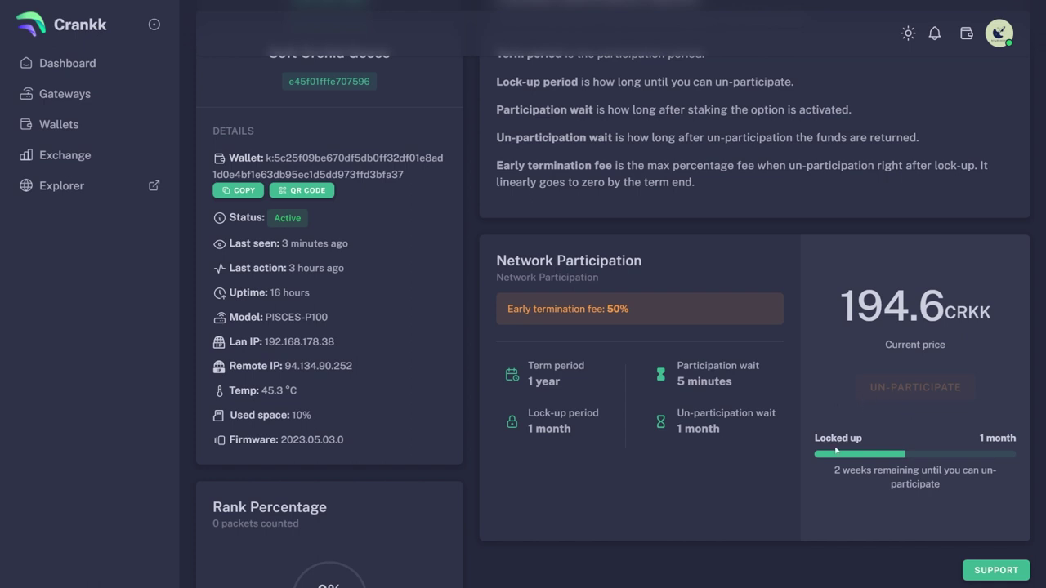
scroll(799, 330, up, 1)
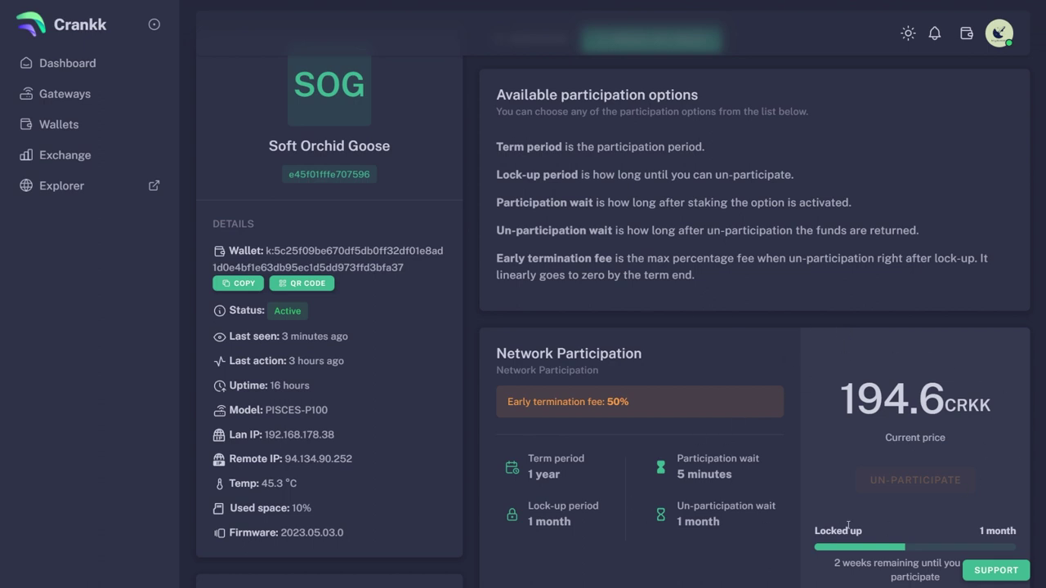
scroll(867, 400, up, 1)
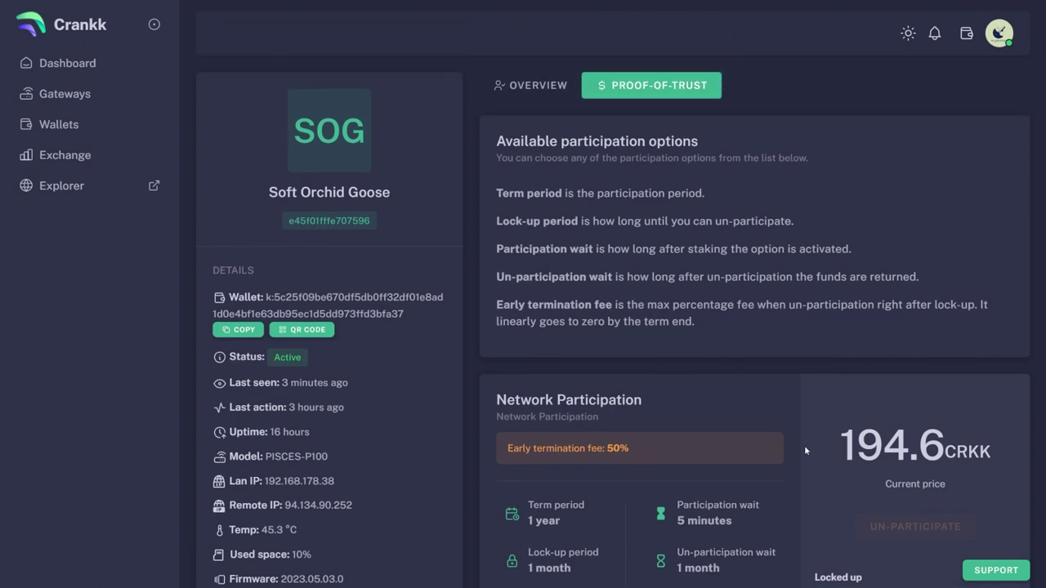
Open the Exchange and look through the order book, CRKK price chart, recent trades and Trade form
click(60, 168)
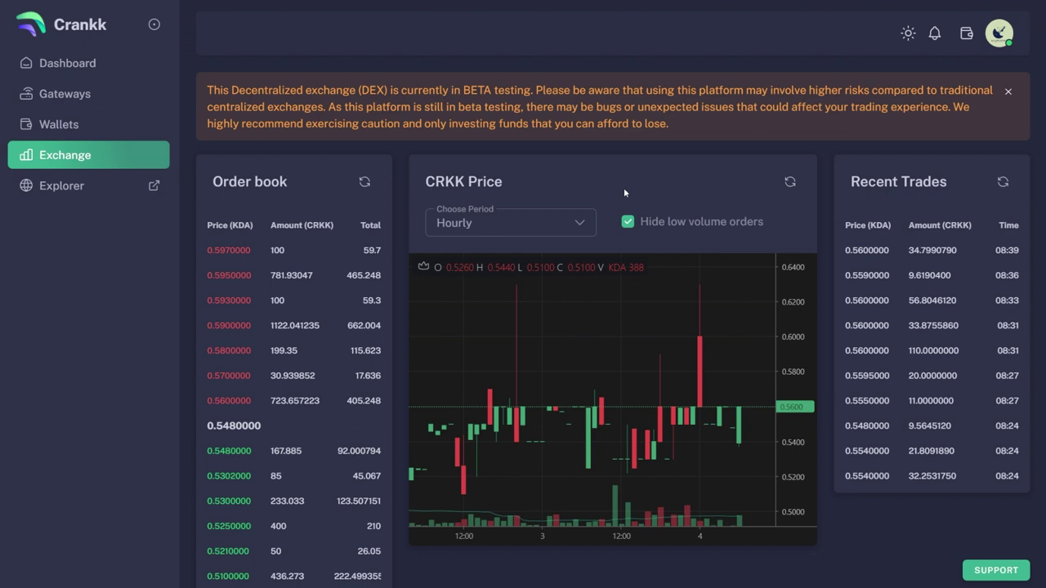
scroll(623, 190, down, 2)
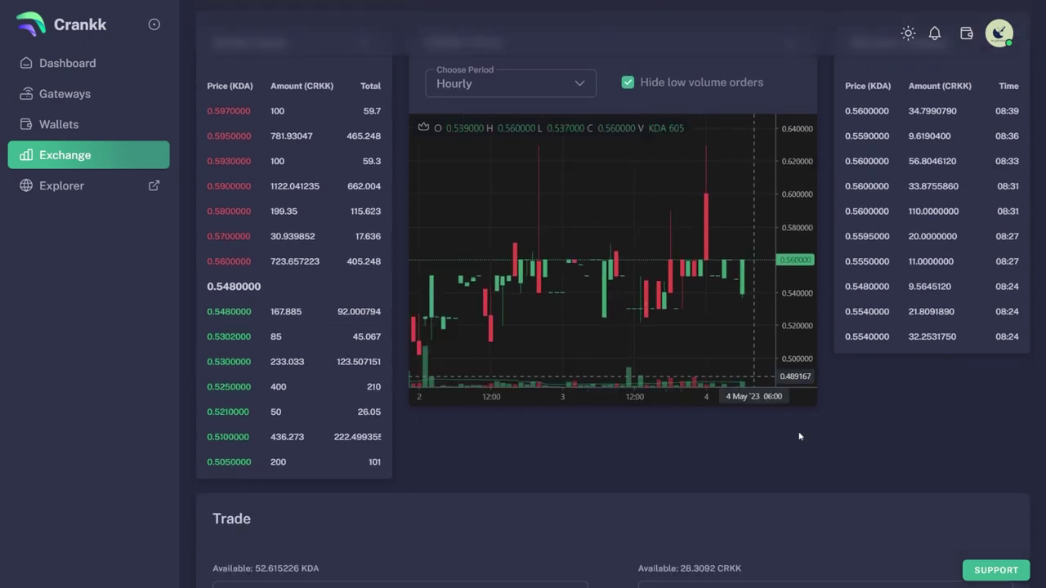
scroll(921, 442, down, 3)
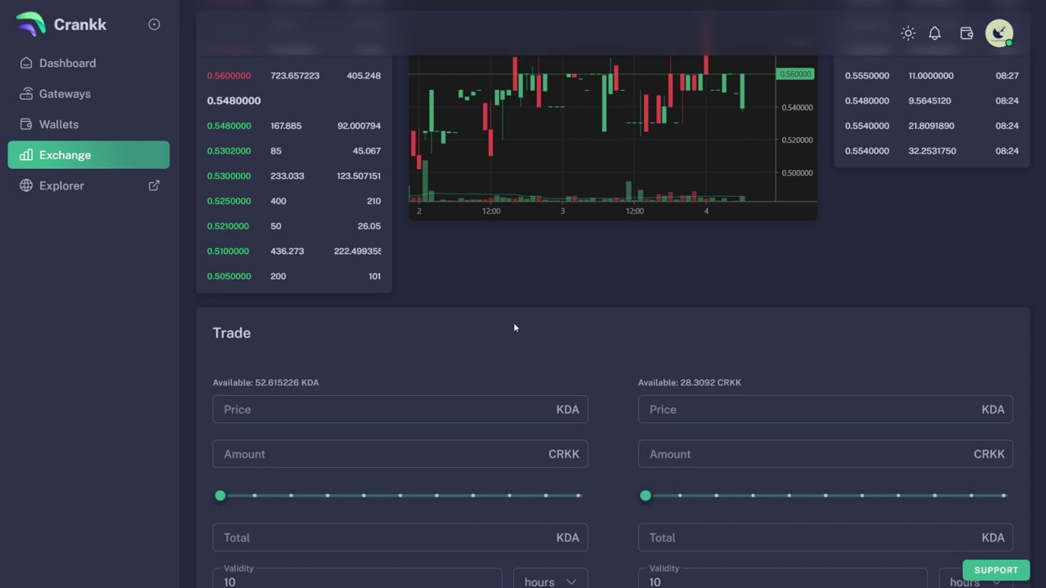
In the Exchange's Trade form, fill in a CRKK buy order with a price of 52 KDA and an amount of 192 CRKK
scroll(539, 321, down, 1)
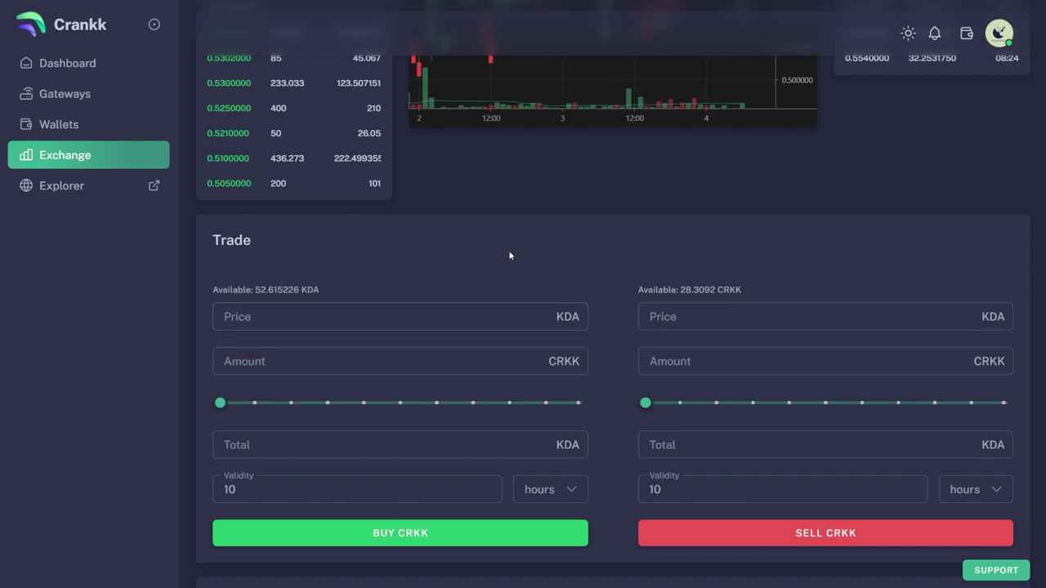
scroll(430, 289, up, 3)
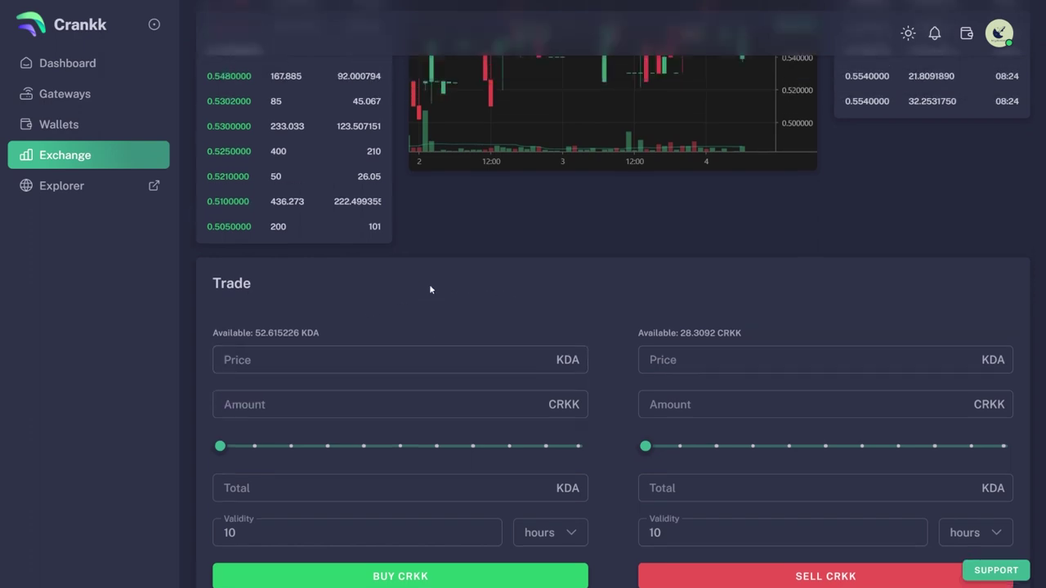
scroll(289, 324, up, 2)
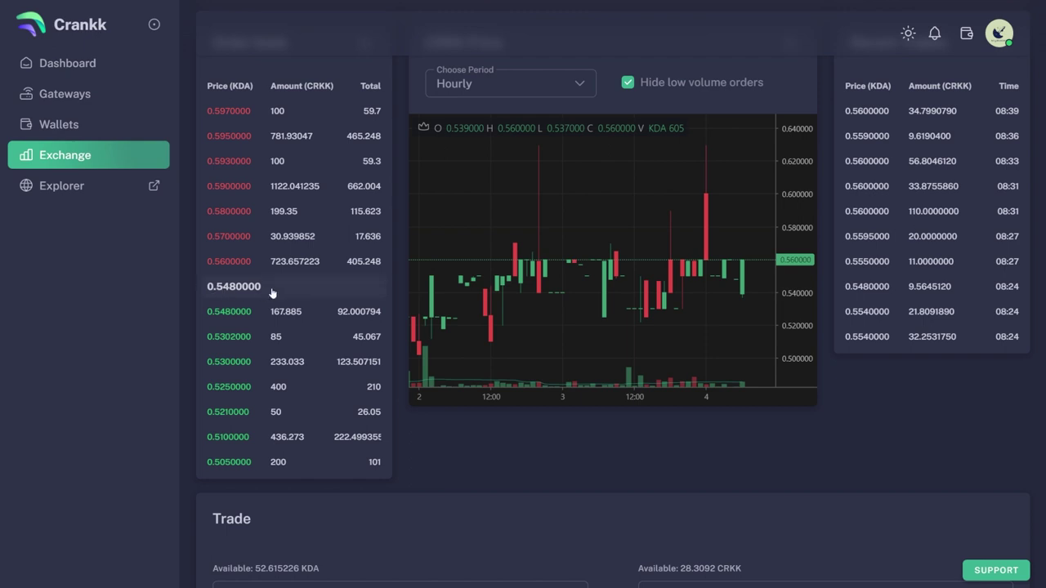
scroll(264, 299, down, 2)
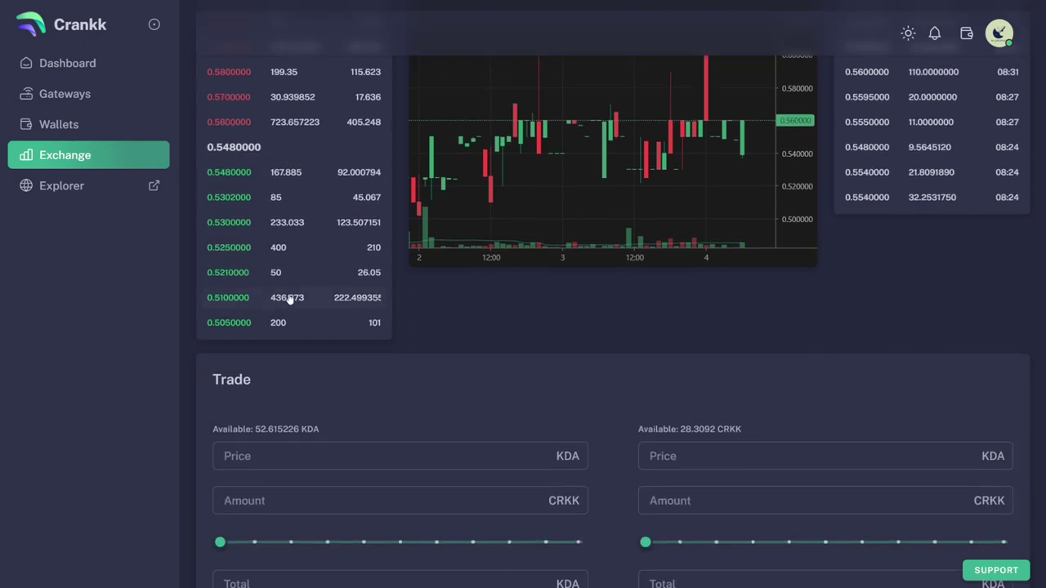
click(343, 454)
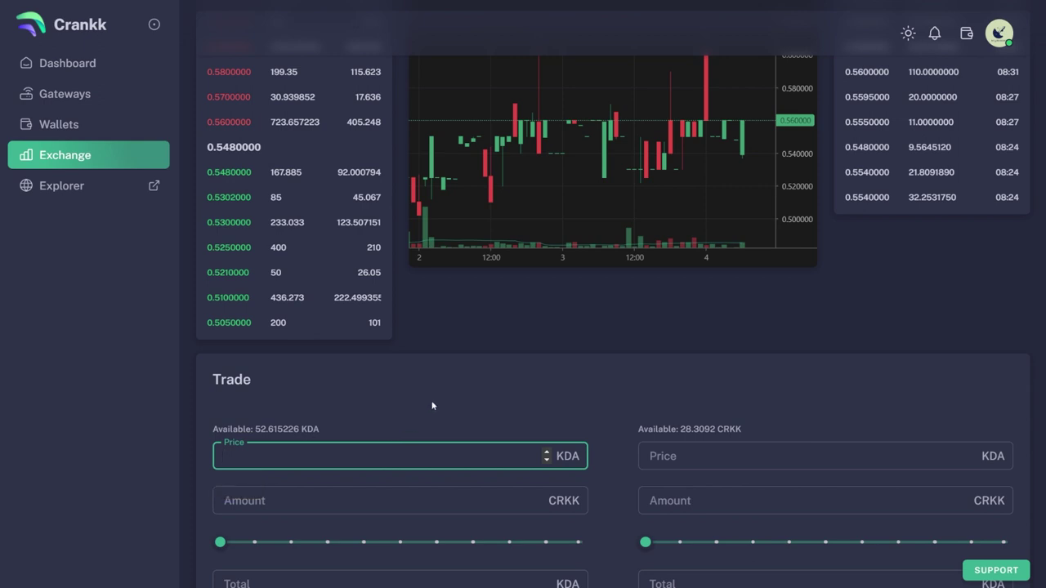
text(52)
scroll(432, 406, down, 1)
click(382, 420)
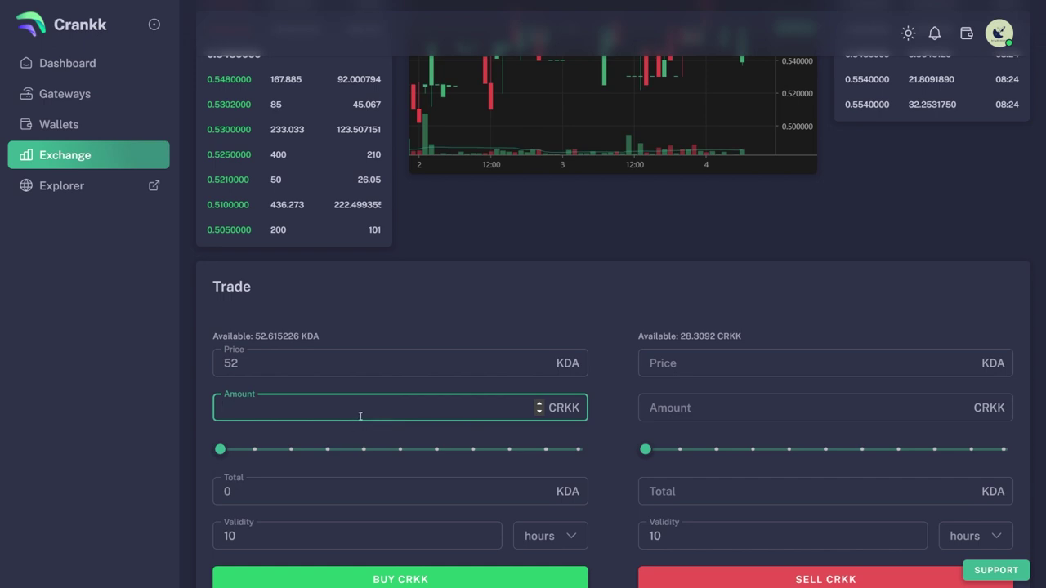
text(192)
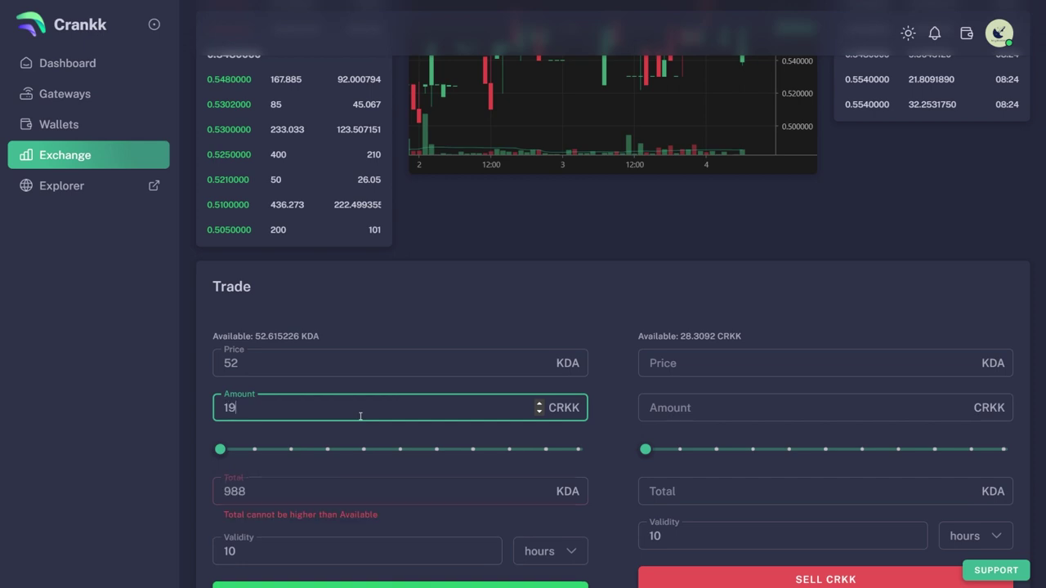
Correct the buy order's price to 0.54 KDA and set its amount to 195 CRKK
double_click(234, 367)
text(0.54)
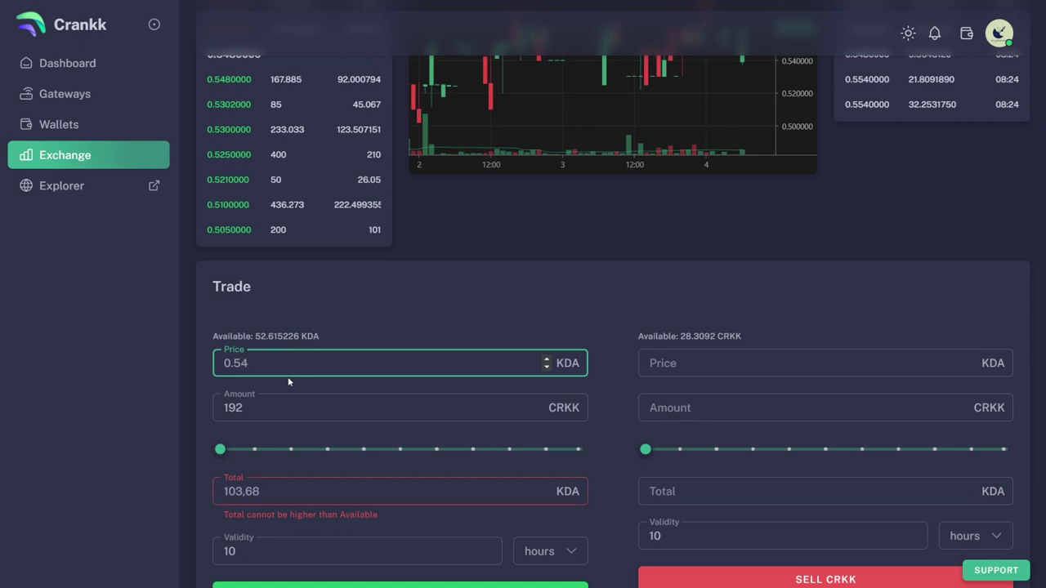
click(281, 412)
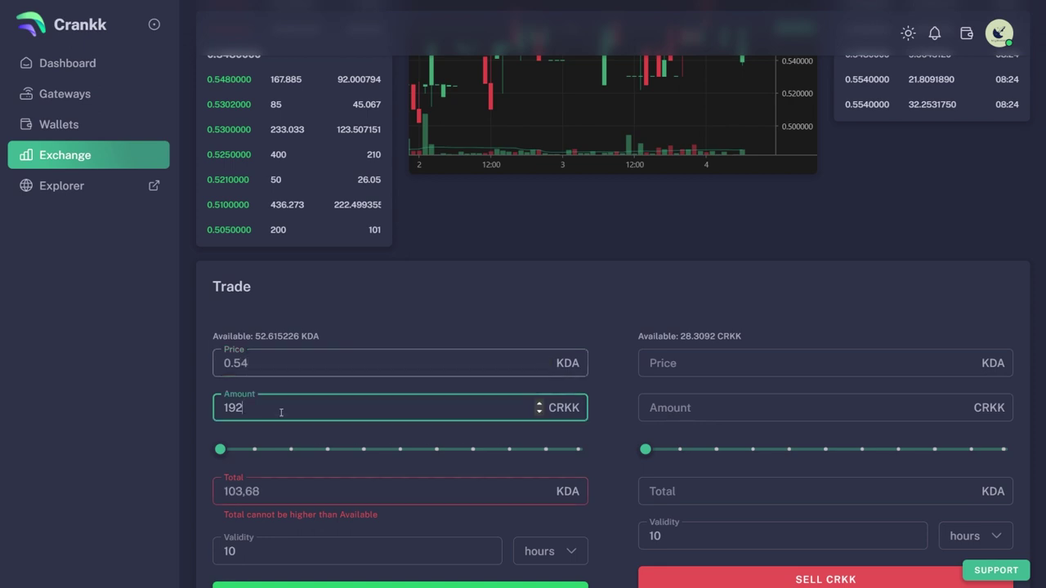
key(BackSpace)
text(6)
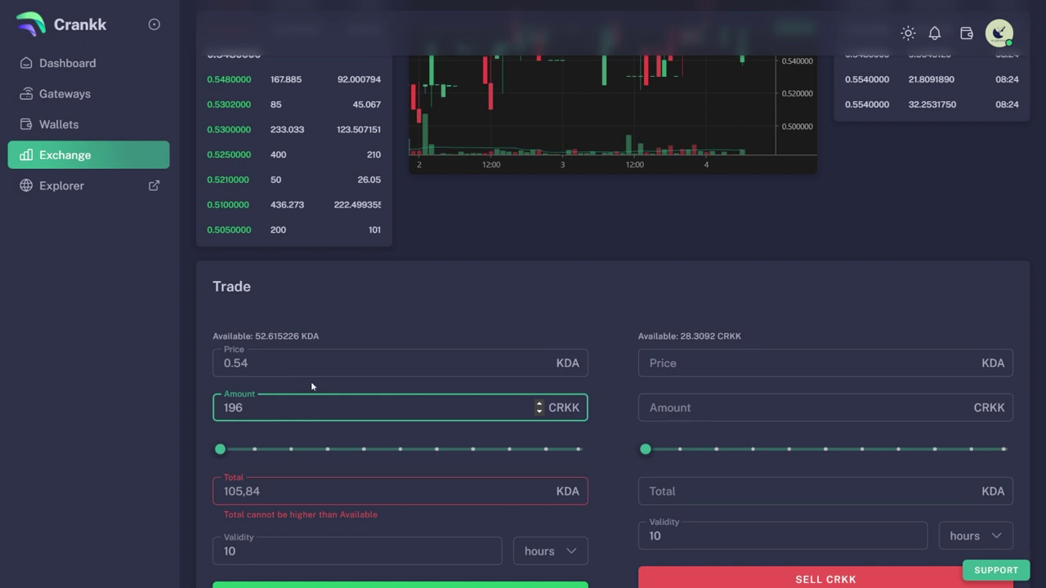
key(BackSpace)
text(5)
click(290, 492)
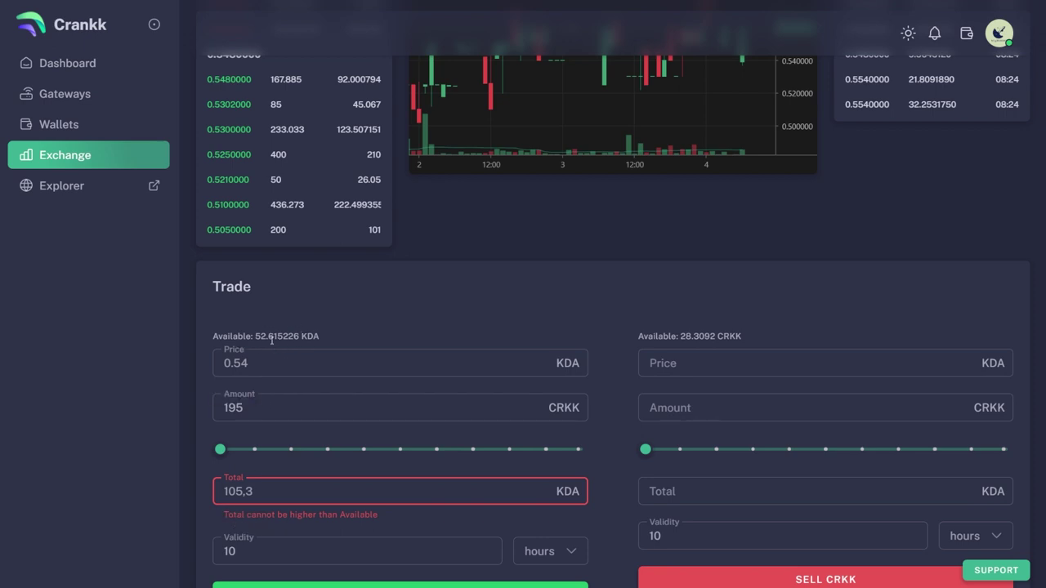
Try an amount of 100 CRKK in the buy order and check the resulting total against the available KDA
click(415, 316)
scroll(412, 320, down, 1)
click(319, 317)
key(BackSpace)
key(BackSpace)
text(00)
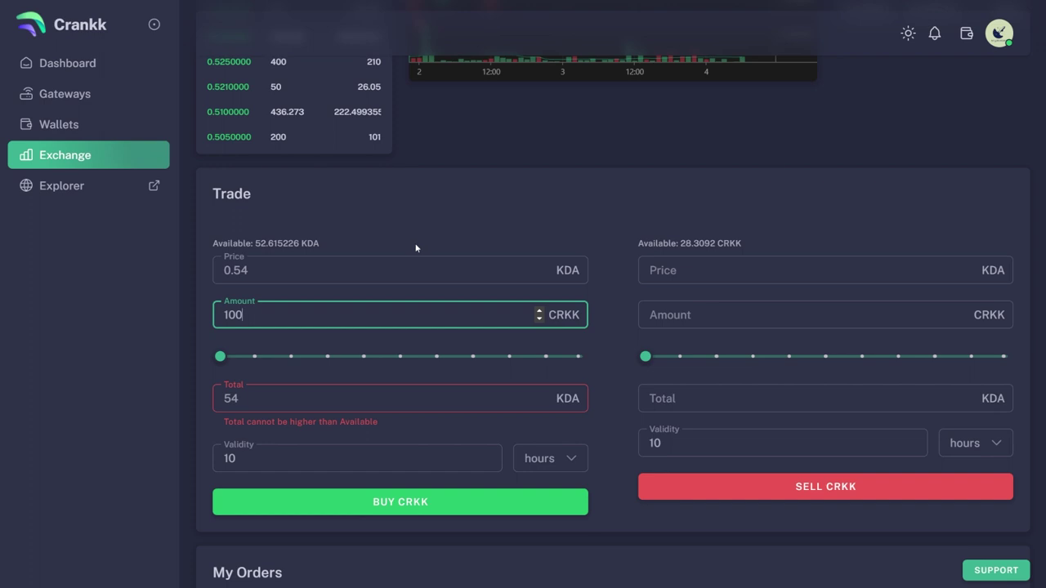
scroll(400, 252, down, 1)
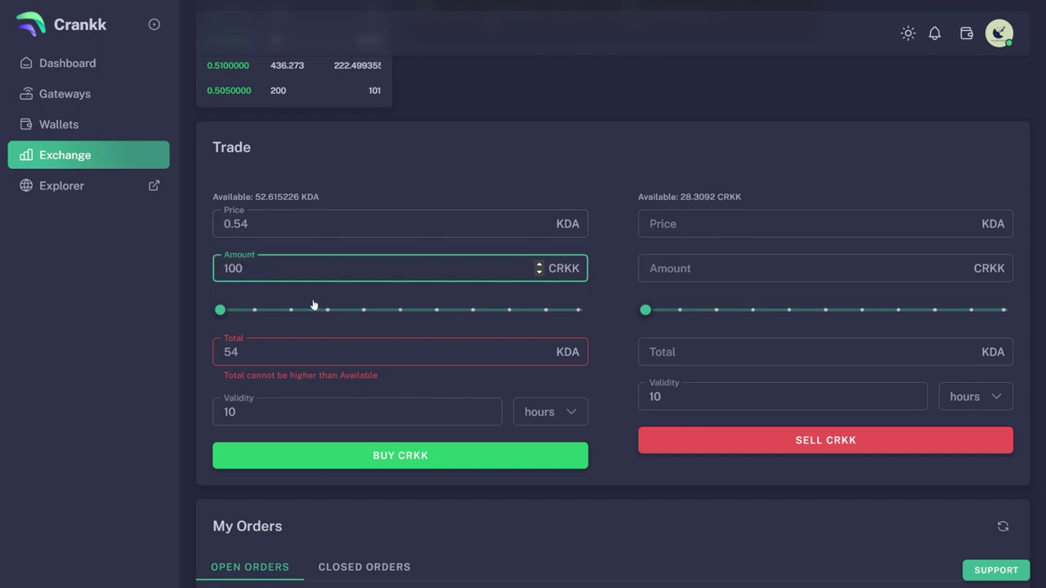
Set the buy order's amount to 196 CRKK
key(BackSpace)
key(BackSpace)
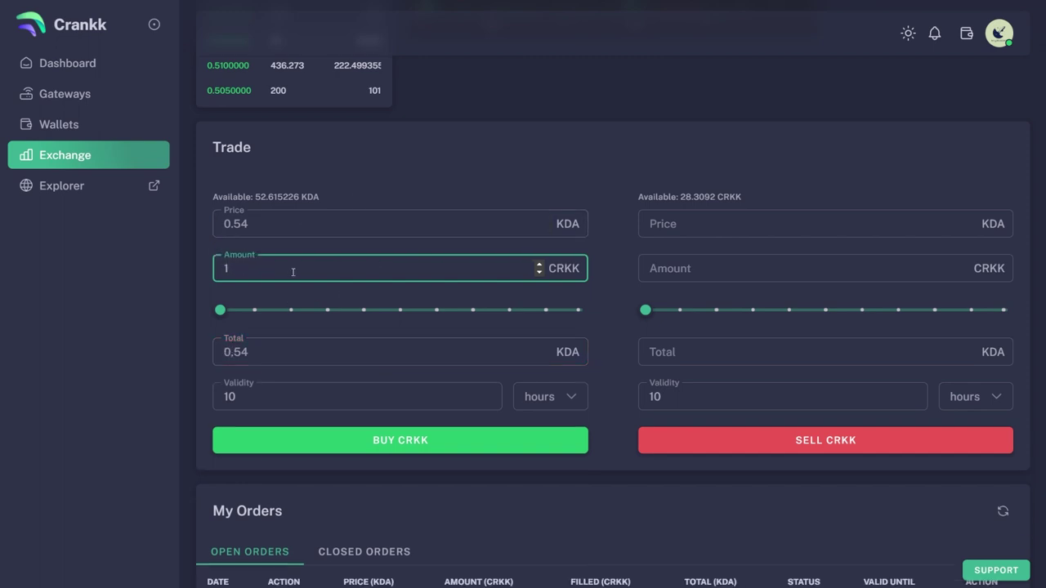
text(96)
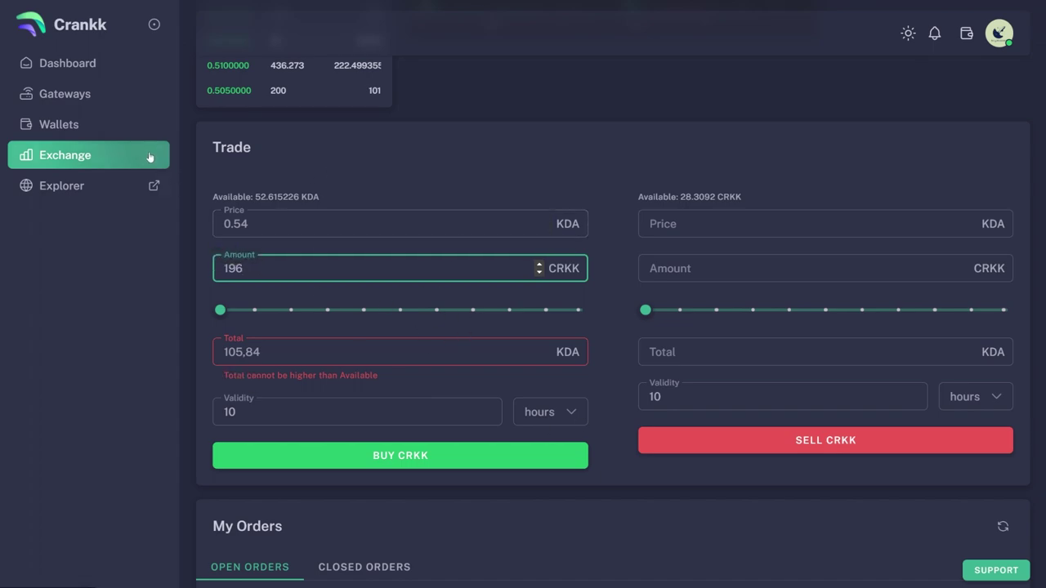
Reopen the details of the PISCES-P100 gateway and examine the Network Participation price and lock-up terms under Proof-of-Trust
click(77, 98)
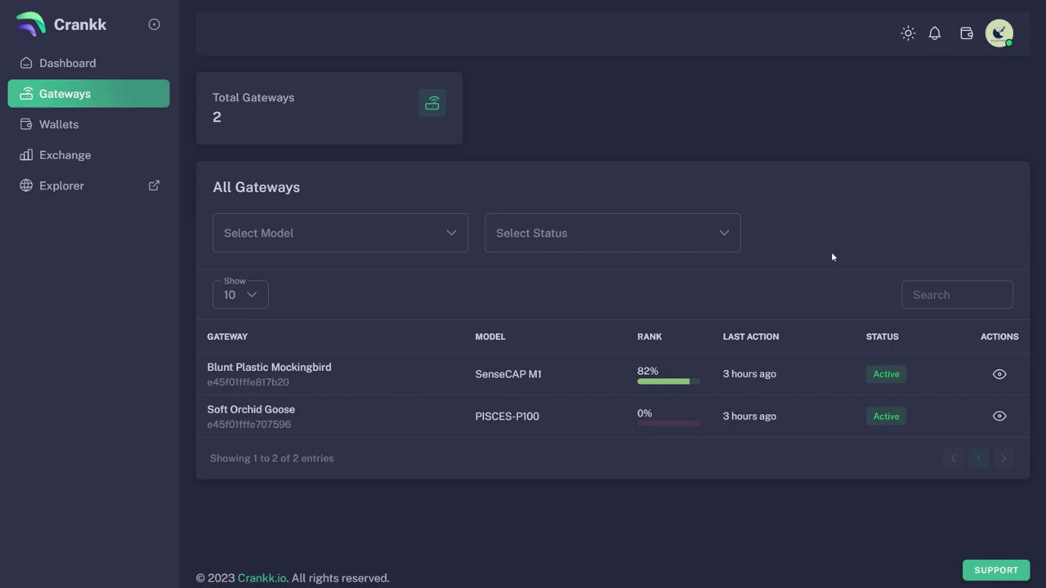
click(1000, 418)
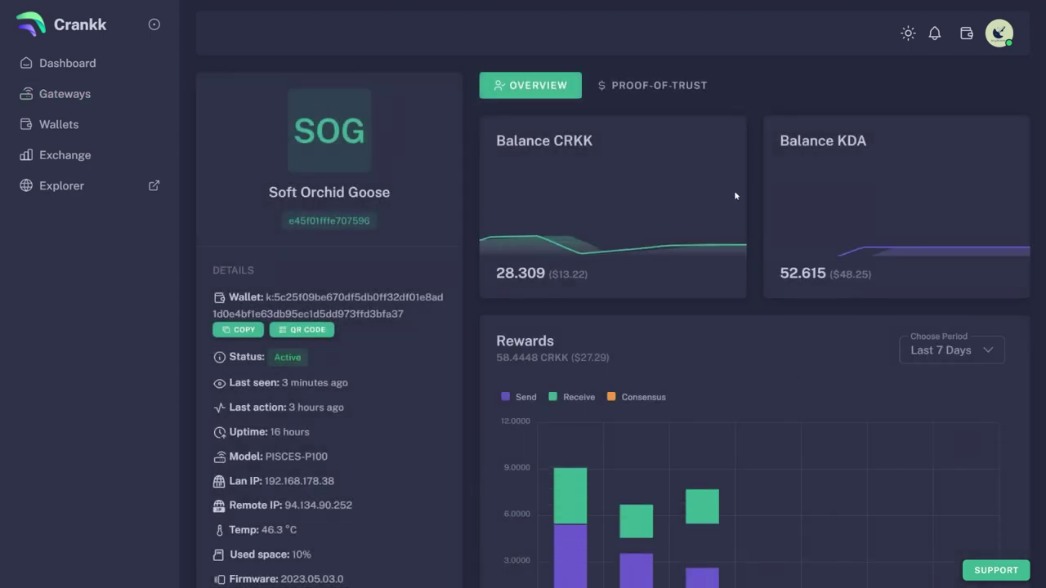
click(668, 89)
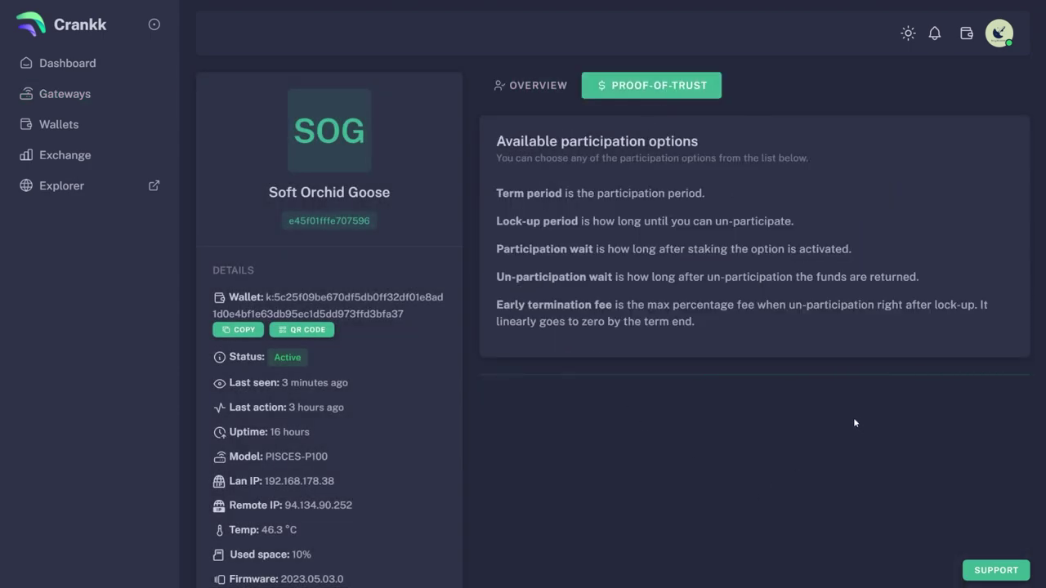
scroll(850, 415, down, 1)
scroll(850, 412, down, 3)
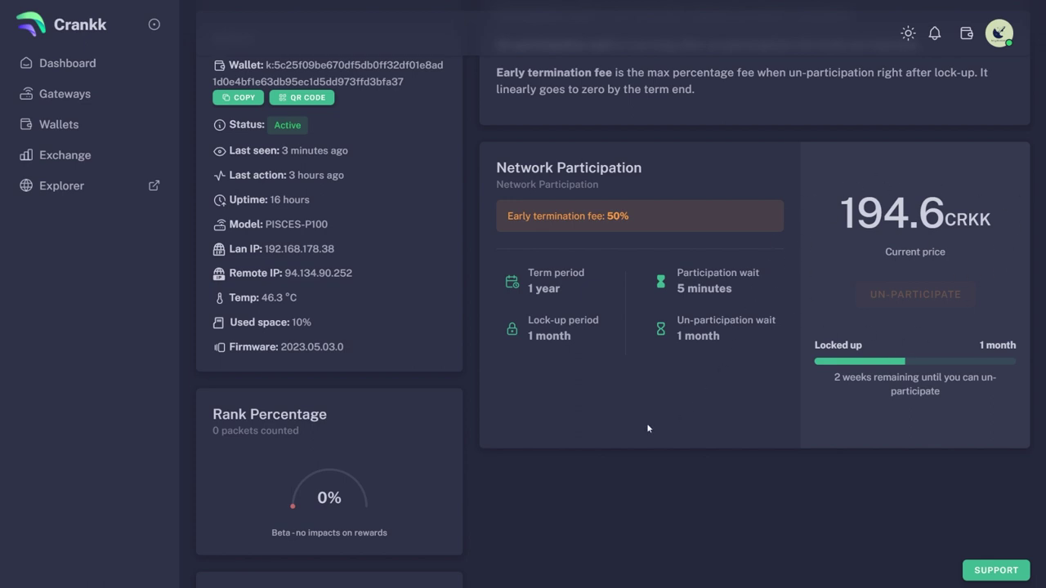
scroll(561, 388, up, 3)
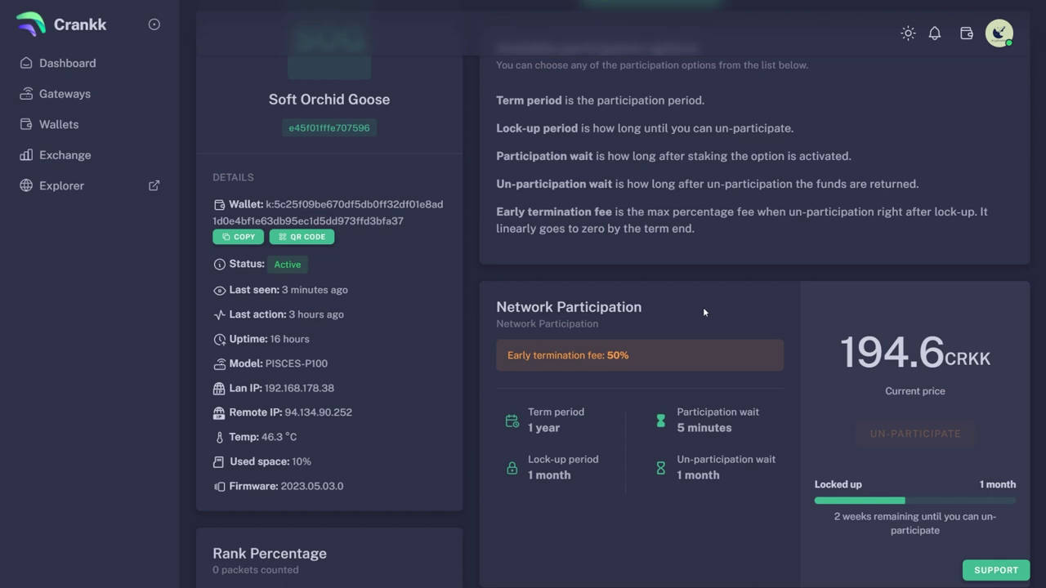
scroll(703, 308, up, 2)
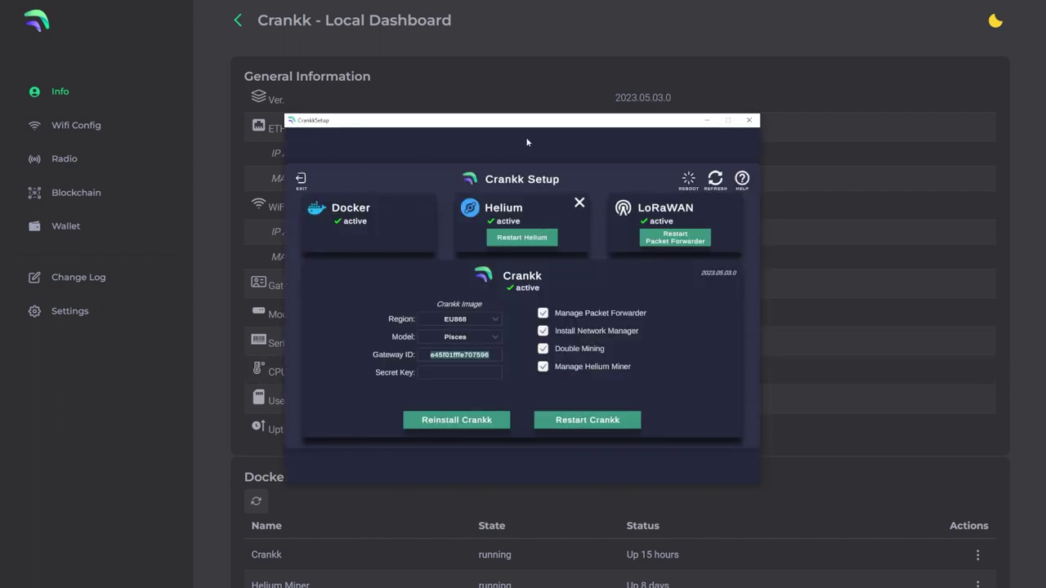
Exit the gateway session in CrankkSetup back to the SSH login and minimize the window
click(301, 179)
click(478, 350)
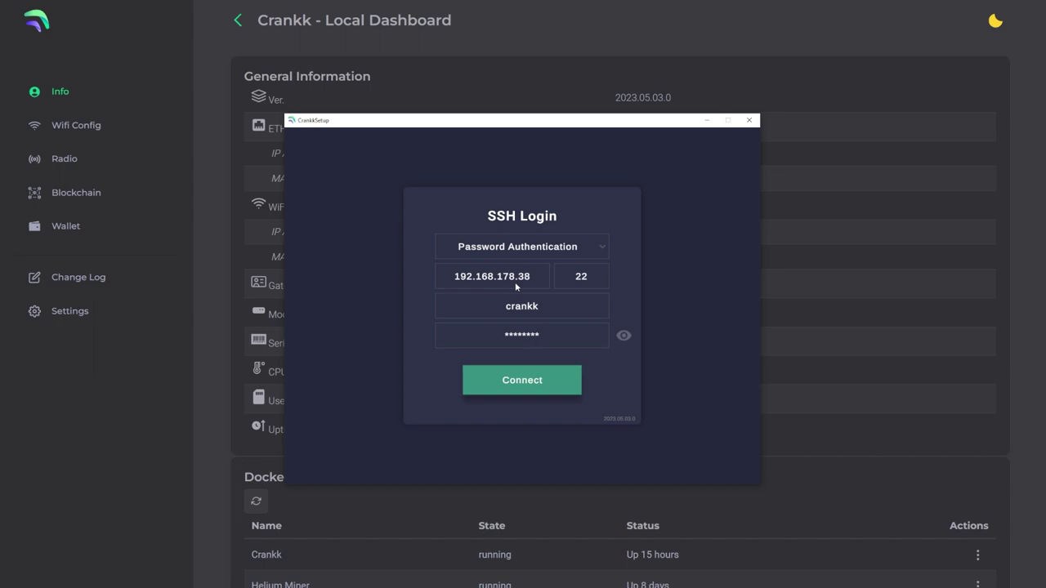
click(701, 124)
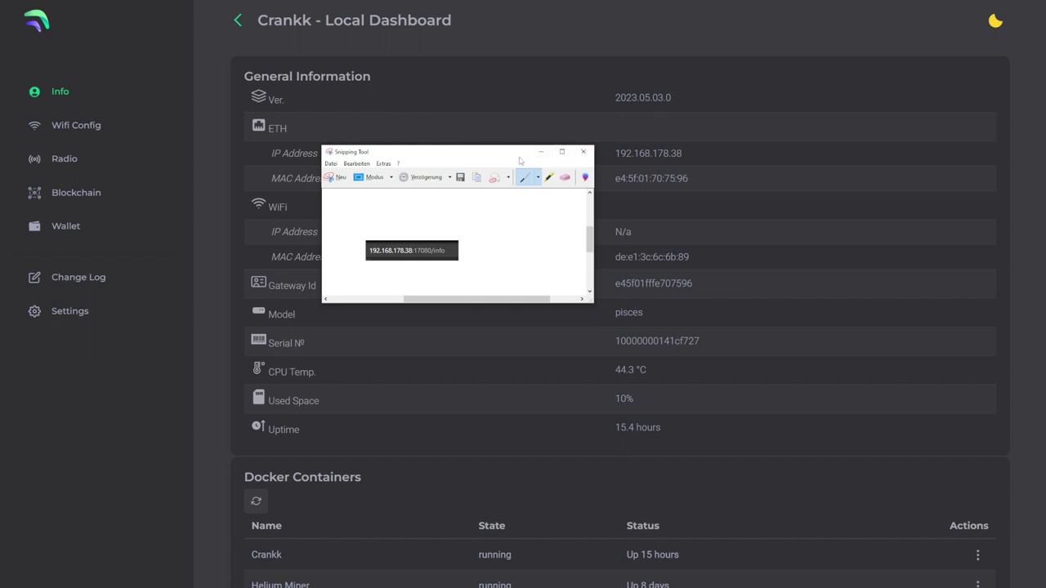
Close the Snipping Tool without saving the captured local dashboard address
click(583, 152)
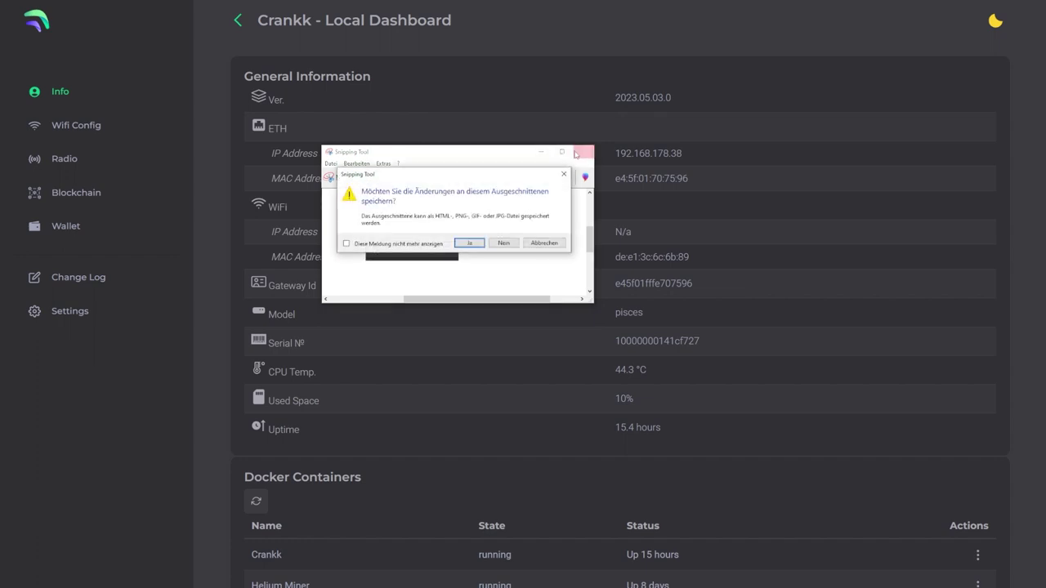
click(504, 243)
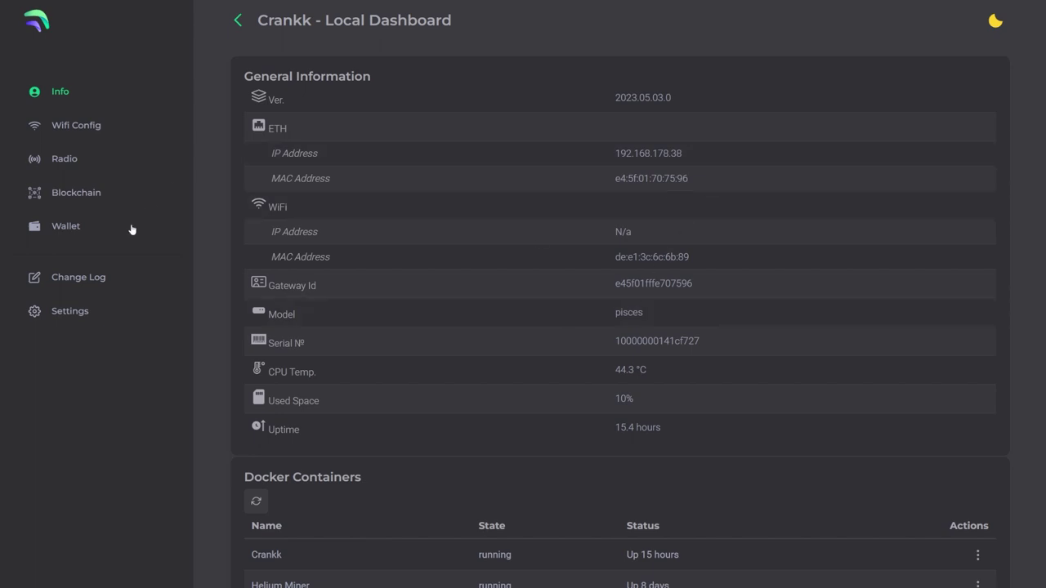
In the gateway's Local Dashboard, view the Wifi Config networks and examine the Radio page's signal charts
click(92, 131)
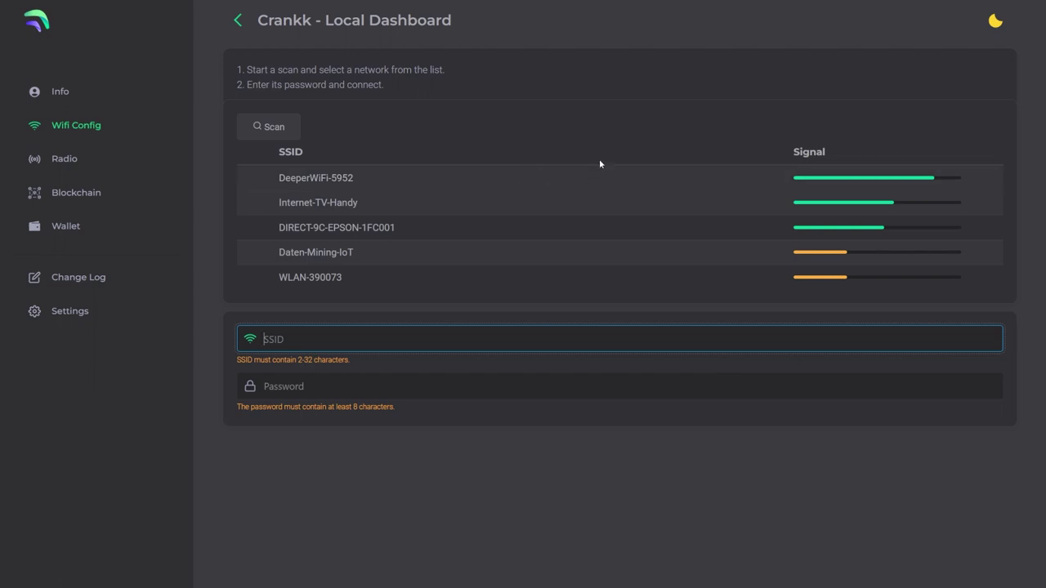
click(79, 158)
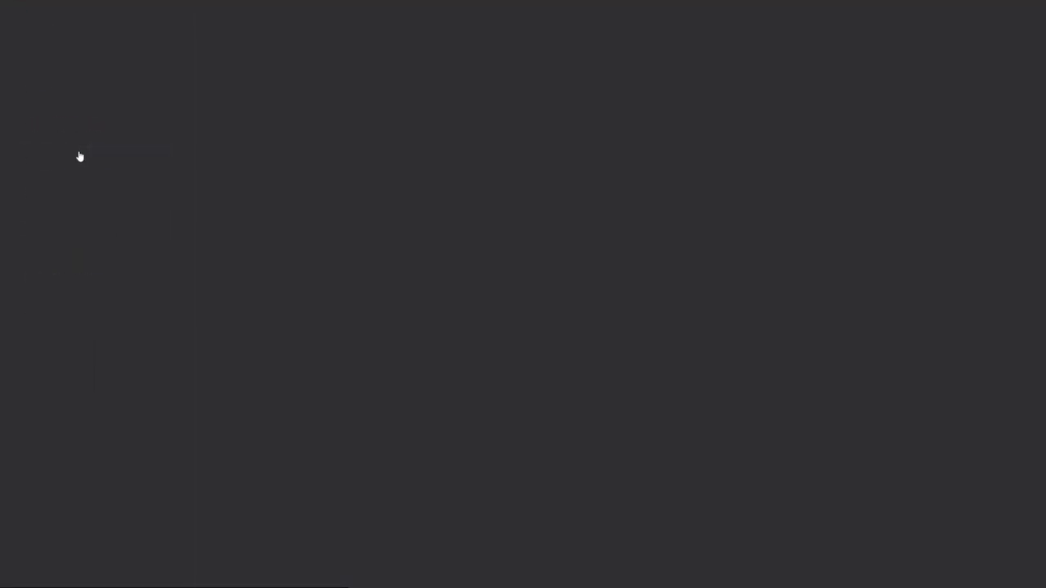
scroll(450, 264, down, 2)
scroll(449, 264, down, 3)
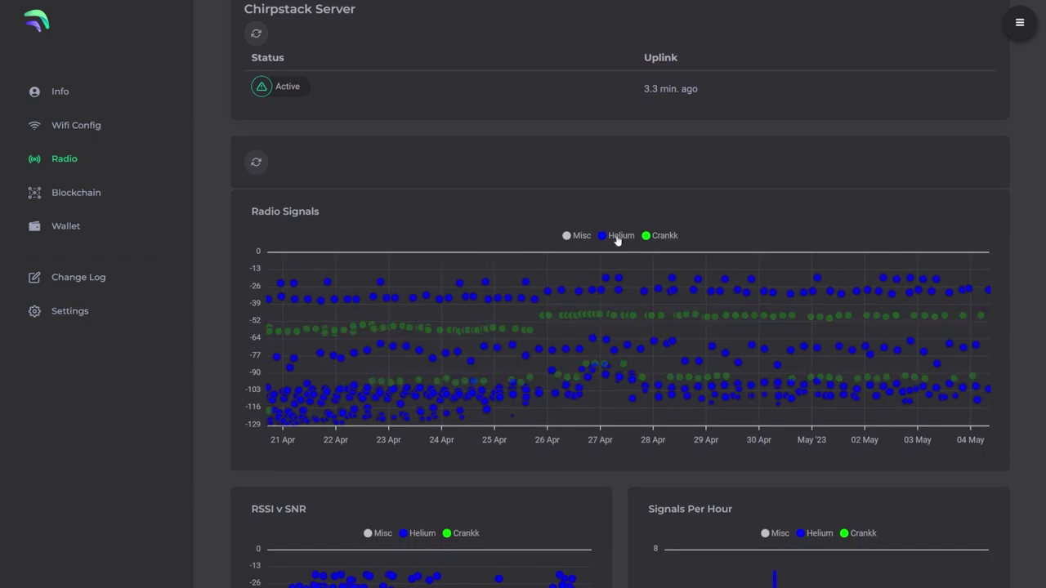
scroll(756, 208, down, 3)
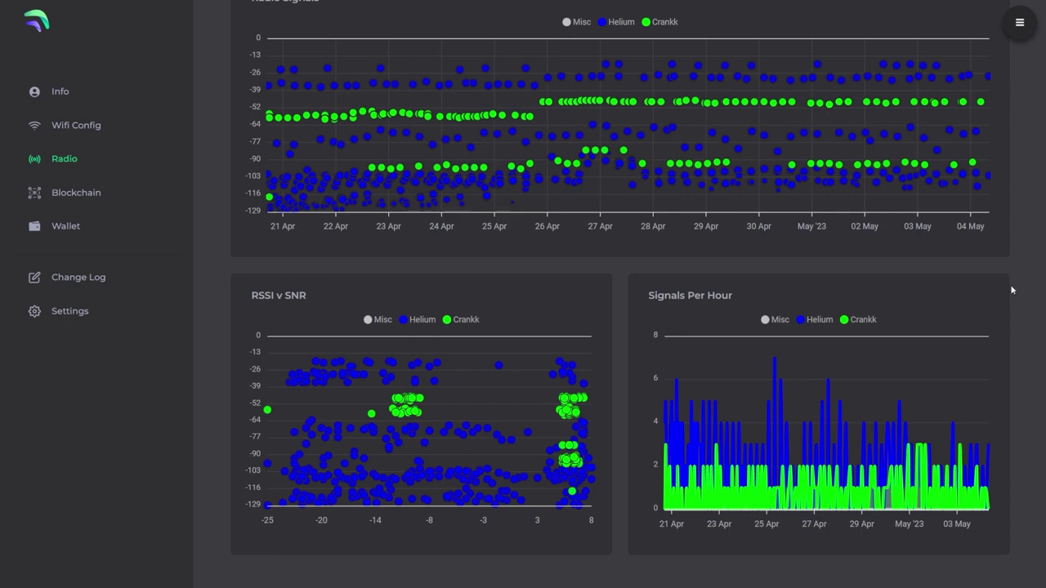
Look through the Blockchain event list and the Settings page of the Local Dashboard, ending on the Info page
click(77, 196)
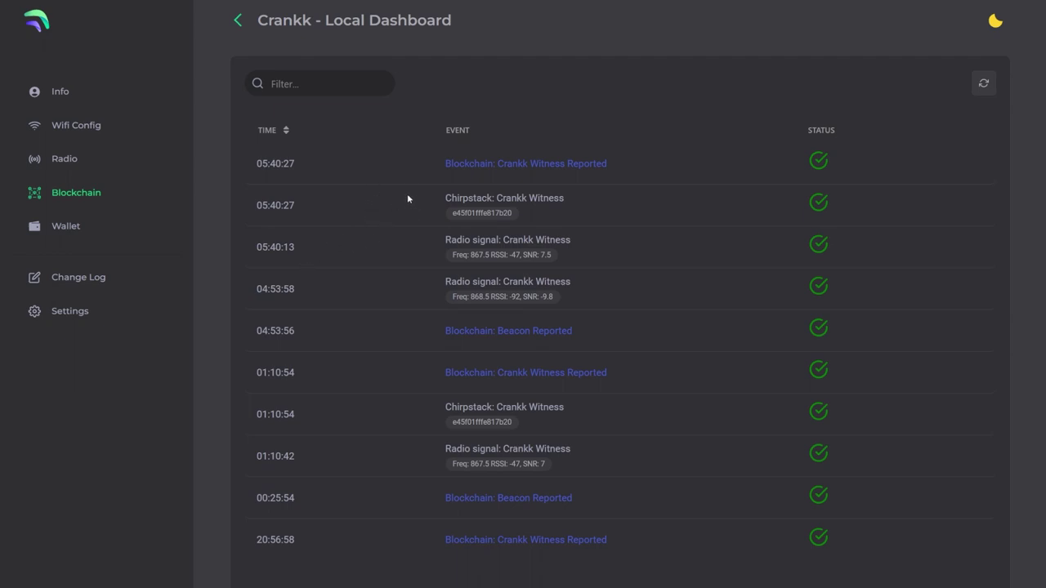
scroll(406, 200, down, 2)
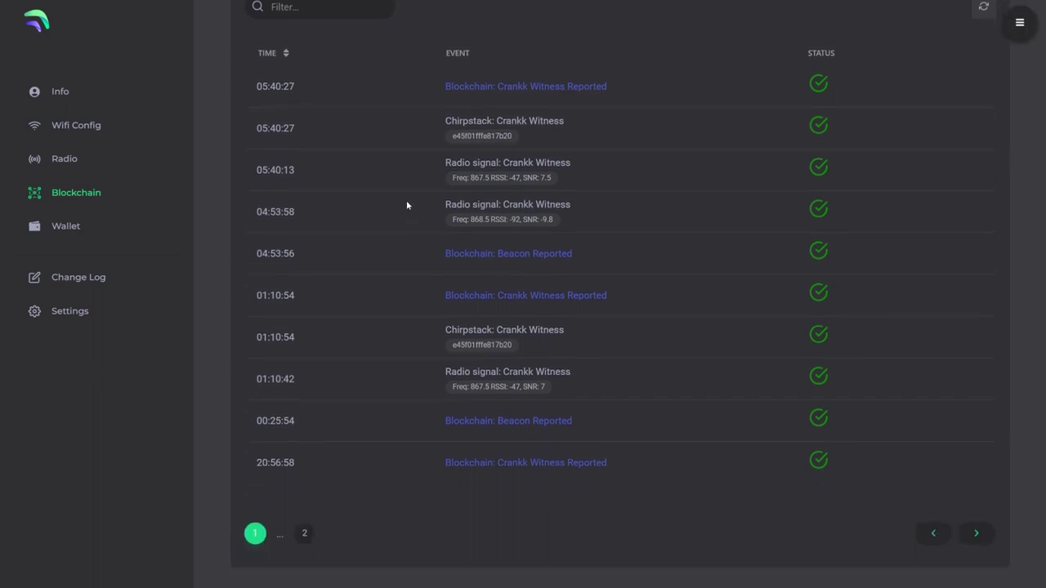
scroll(406, 200, up, 2)
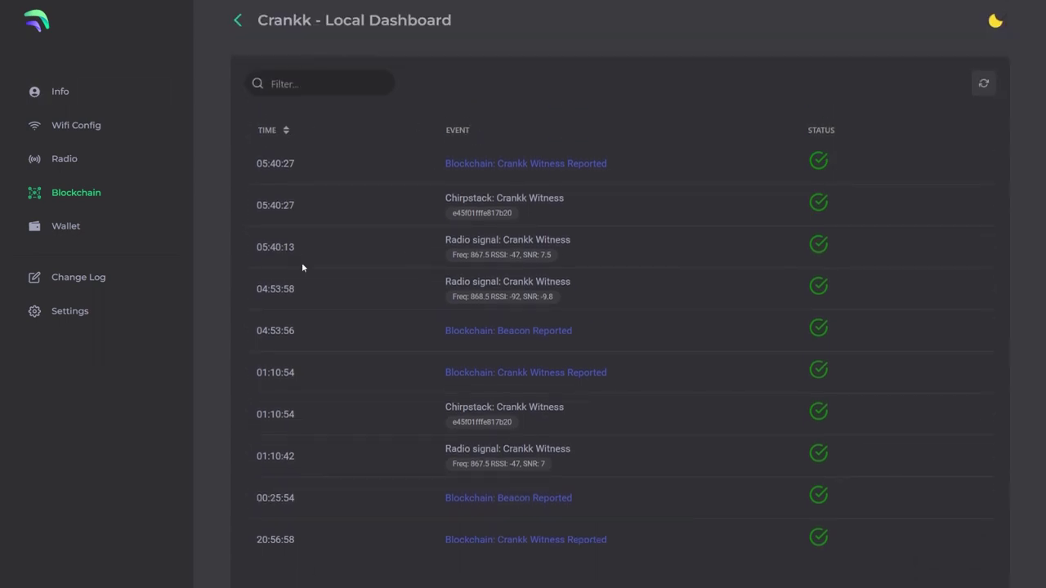
click(66, 325)
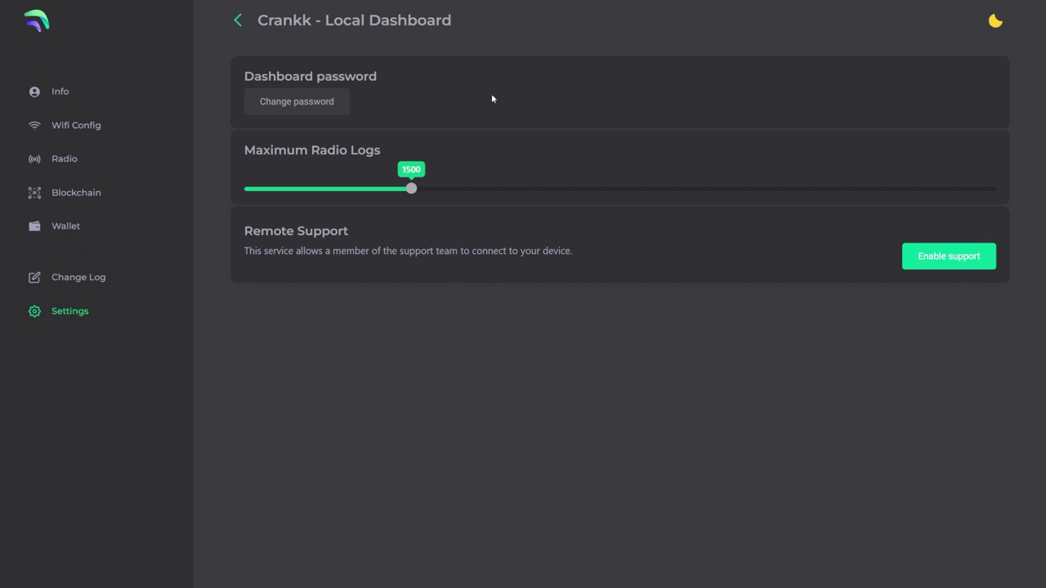
click(69, 102)
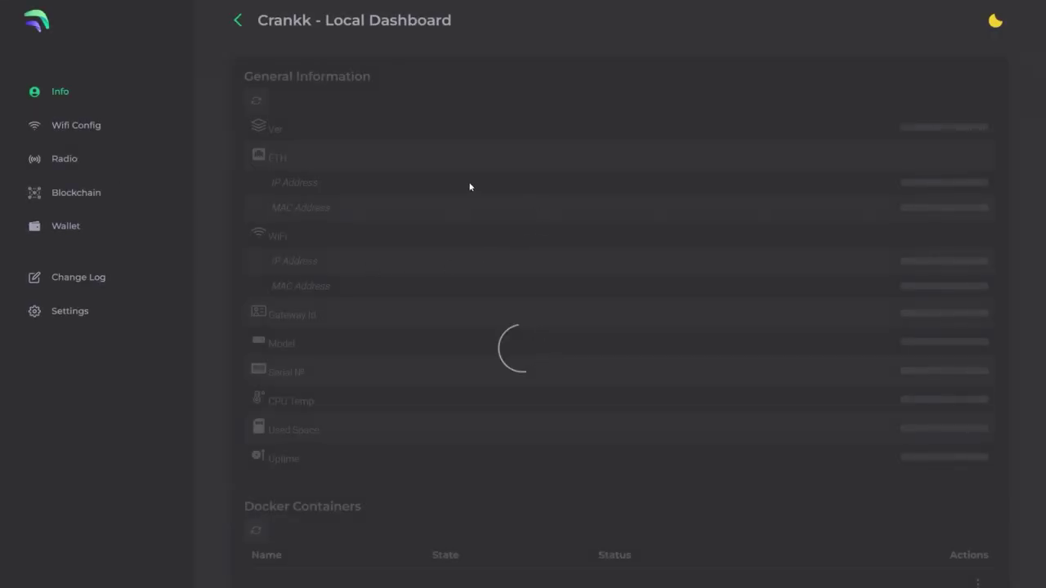